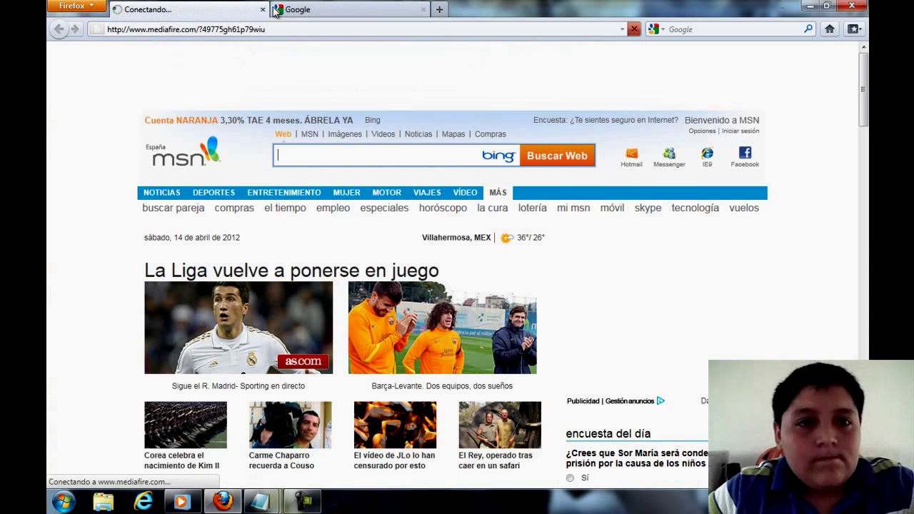
- Copy the MediaFire keys link ('link llaves') from the Notepad notes
mouse_move(266, 499)
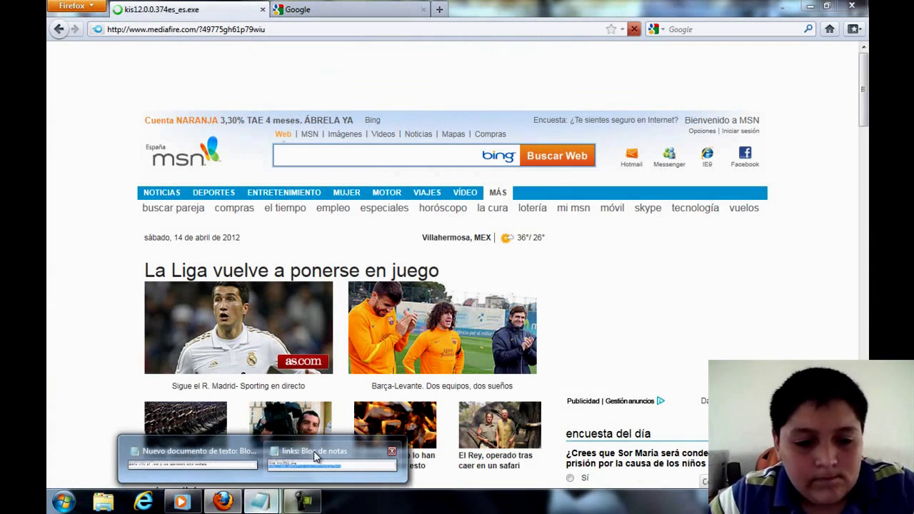
click(332, 461)
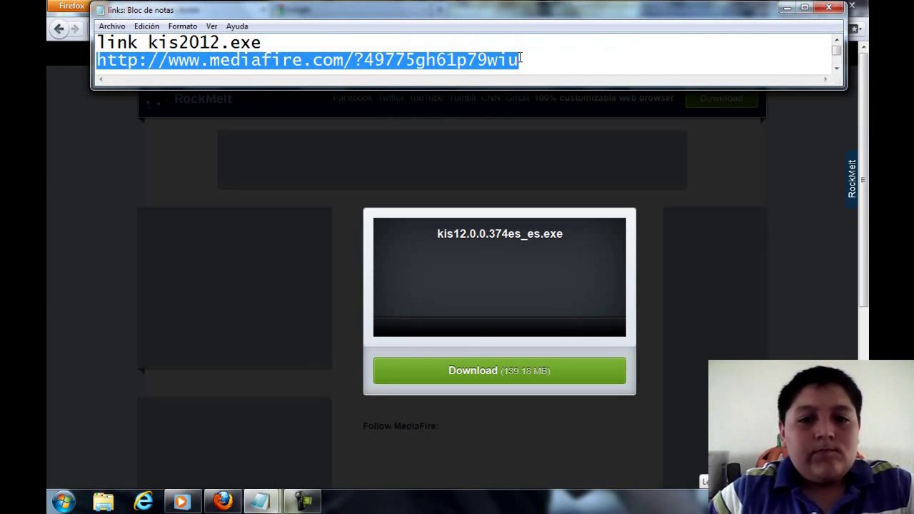
click(519, 60)
scroll(521, 59, down, 1)
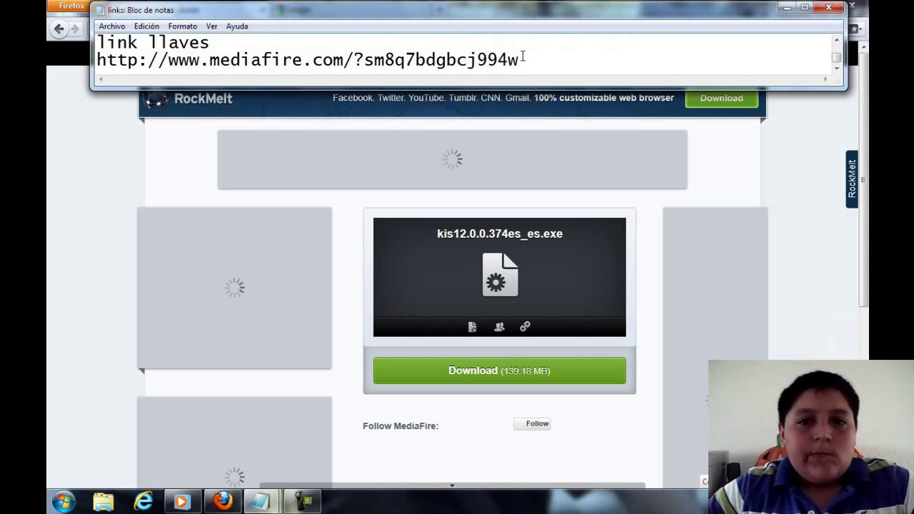
drag(520, 58, 265, 37)
key(super+c)
right_click(233, 57)
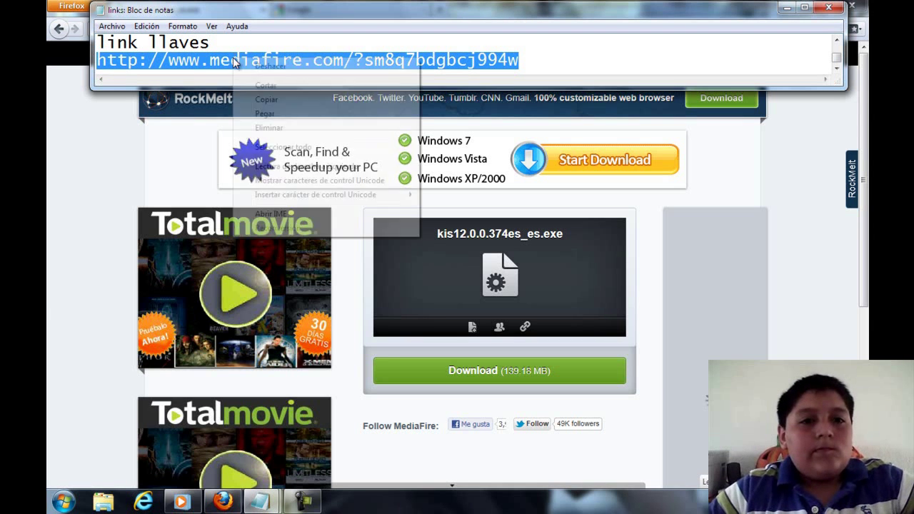
click(275, 95)
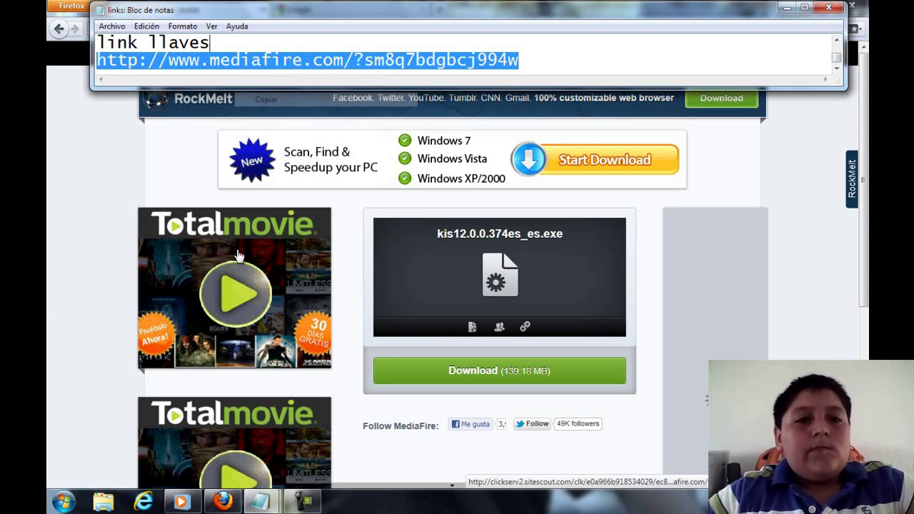
- Load the keys link in the Google tab, then return to the installer's download tab
click(77, 8)
click(271, 10)
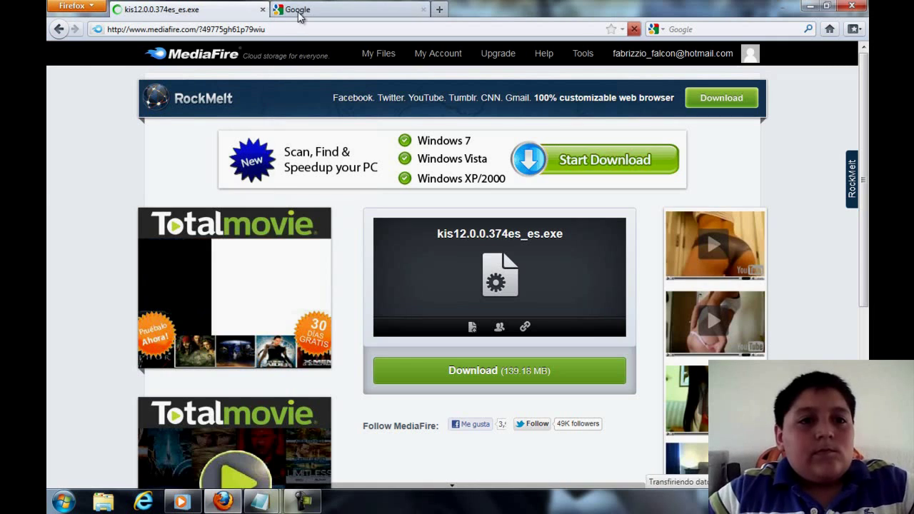
click(277, 28)
triple_click(277, 28)
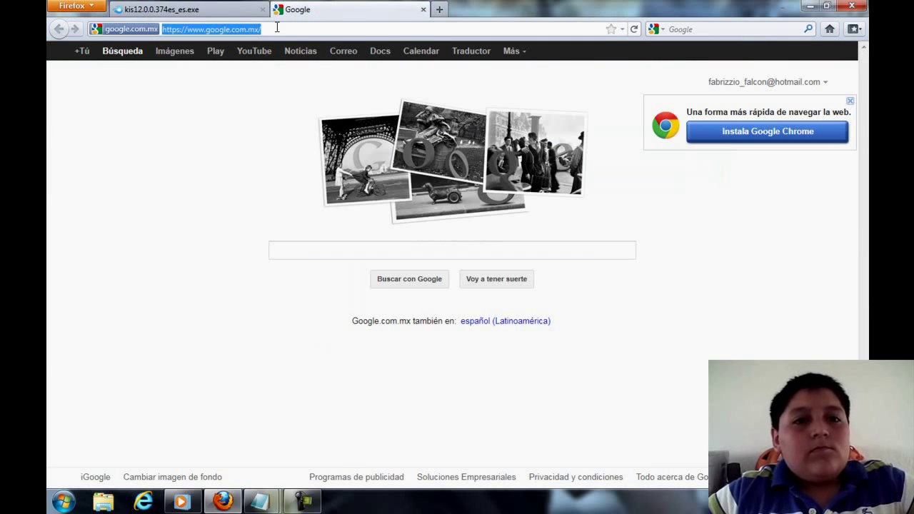
right_click(277, 27)
click(308, 83)
key(Return)
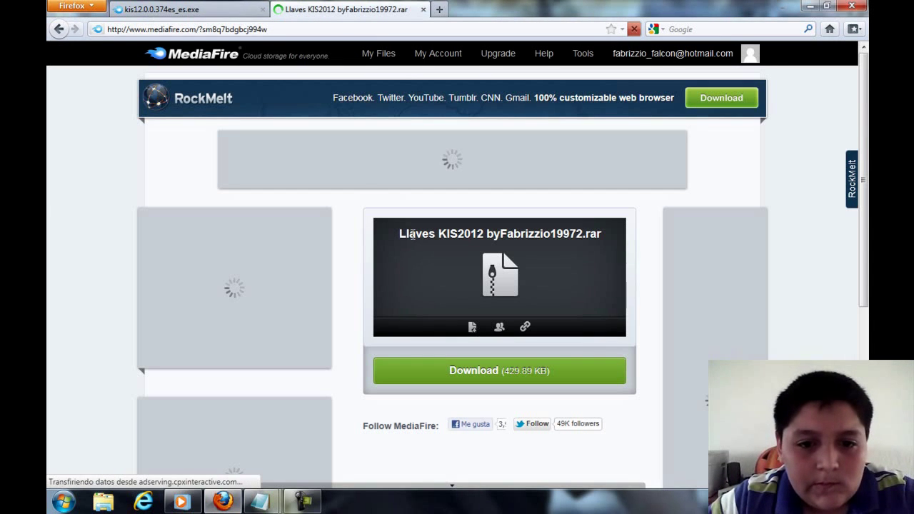
key(ctrl+Tab)
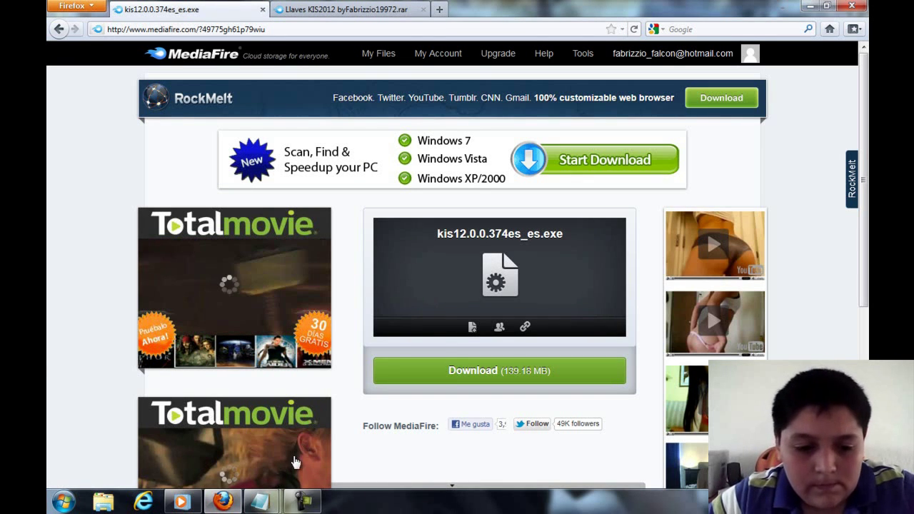
- Minimize Firefox and double-click the kis12 installer on the desktop
mouse_move(260, 501)
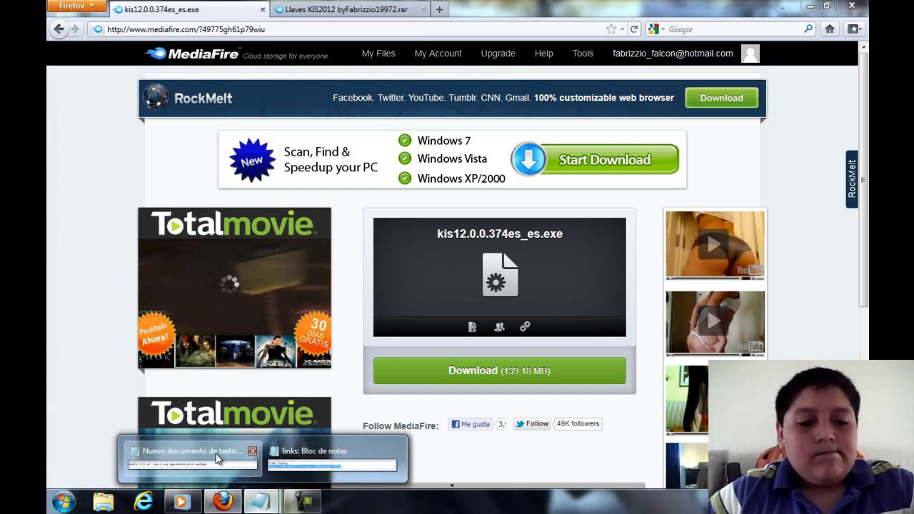
click(222, 452)
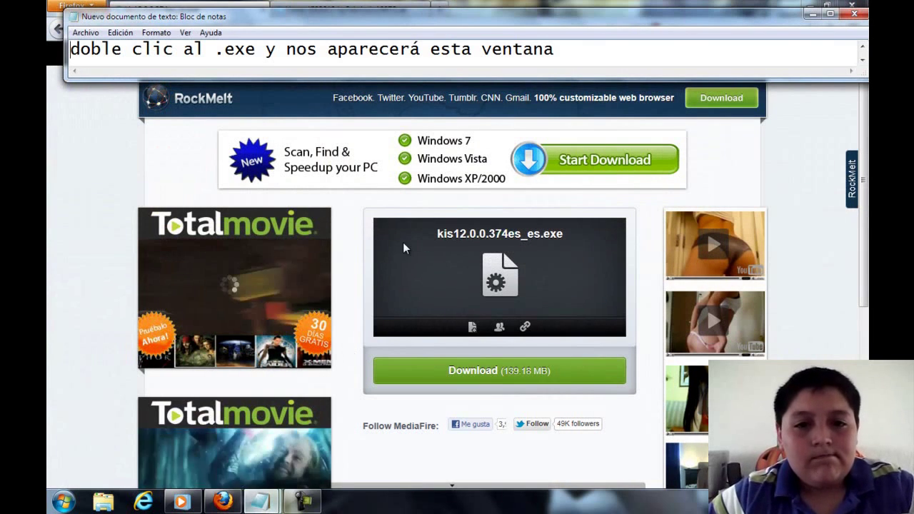
scroll(569, 62, down, 2)
click(569, 62)
key(Up)
key(Up)
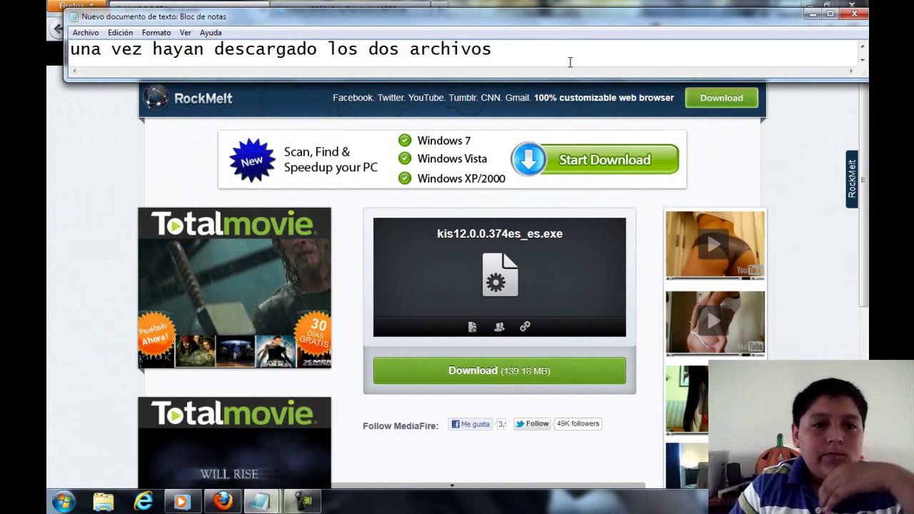
key(Down)
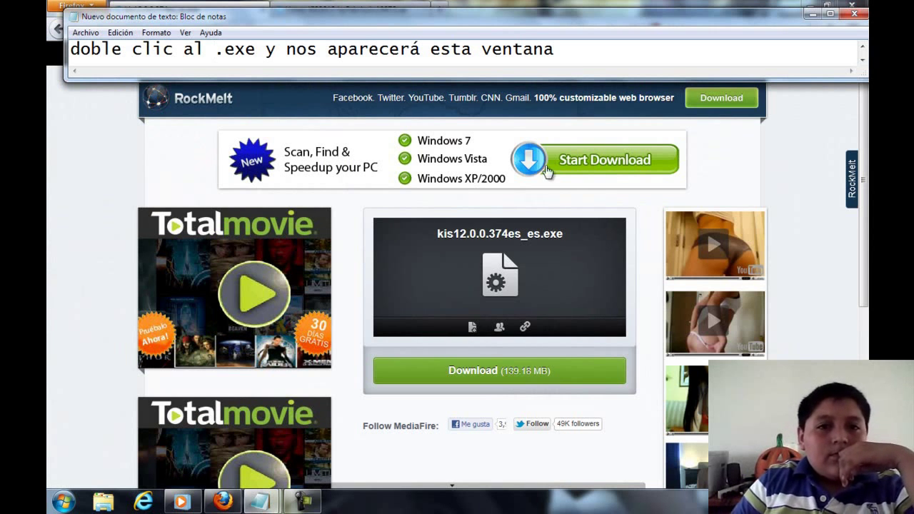
click(809, 5)
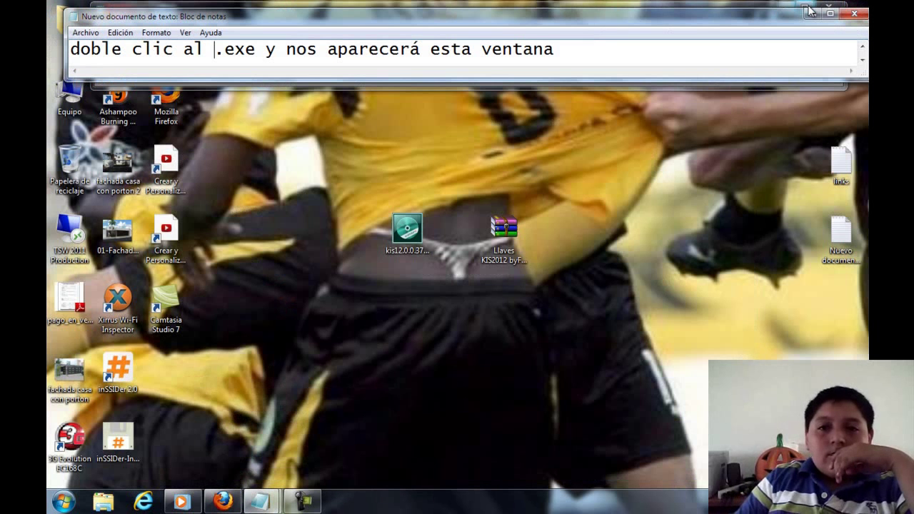
double_click(407, 229)
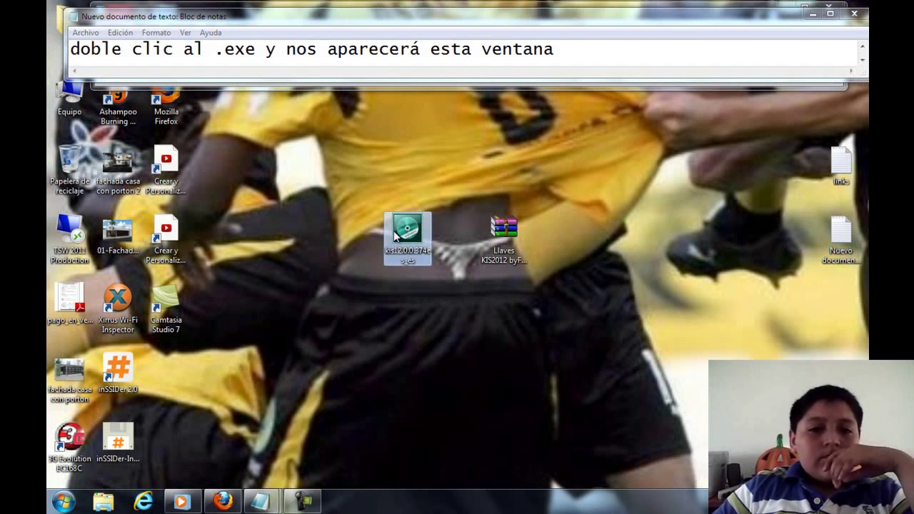
drag(407, 228, 359, 229)
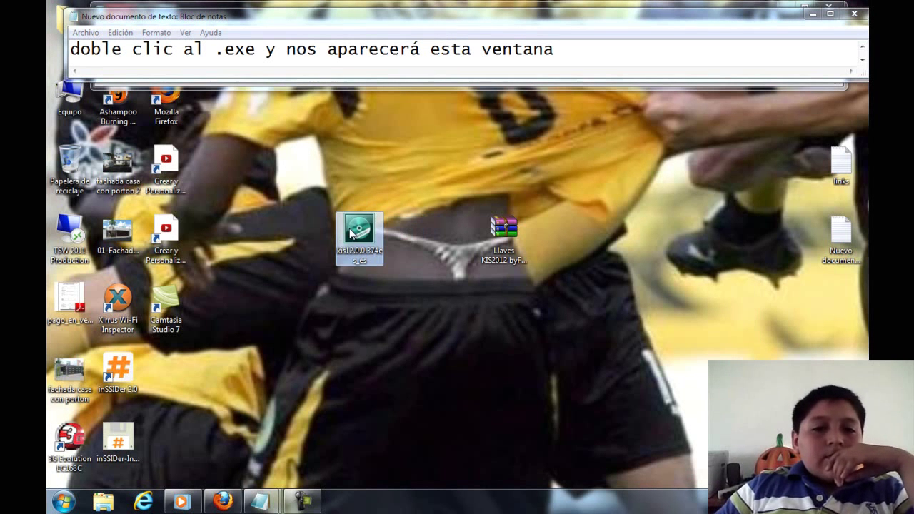
drag(334, 187, 398, 269)
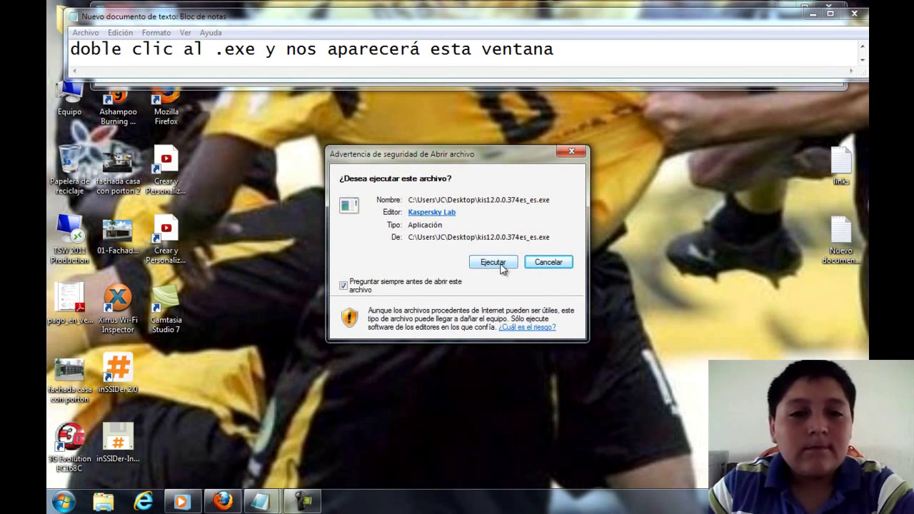
- Note 'va a extraerse' and choose Ejecutar on the security warning to run the installer
click(564, 52)
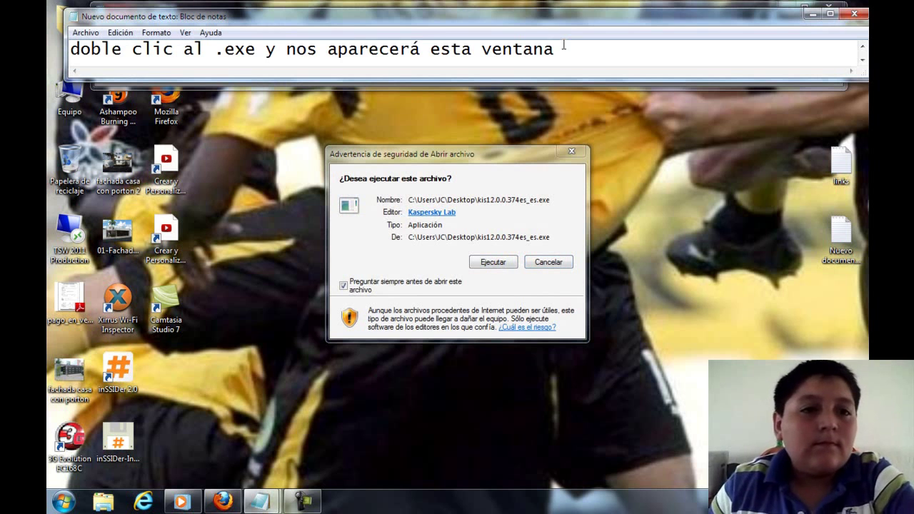
key(ctrl+a)
text(va a extraerse)
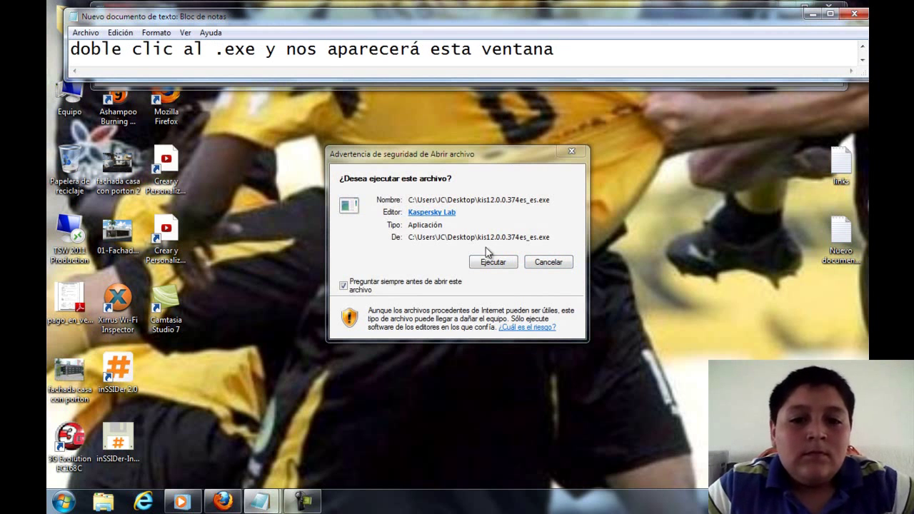
click(488, 257)
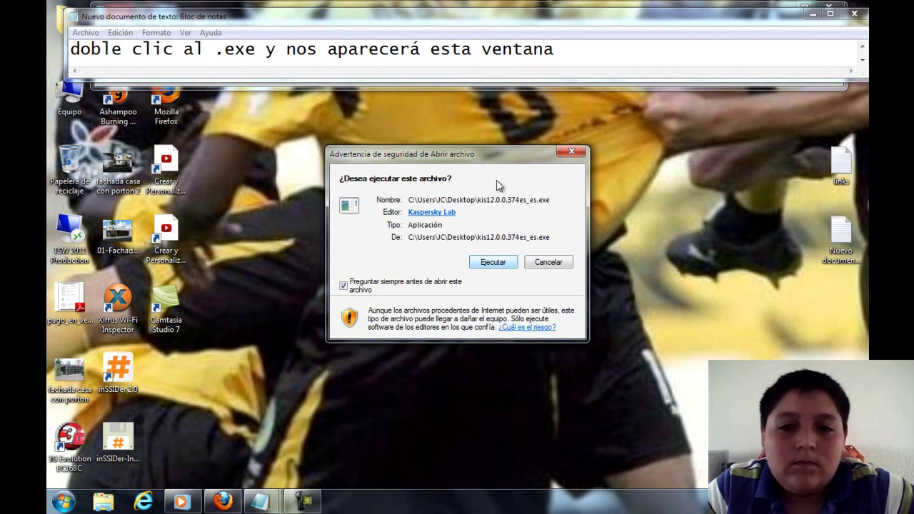
click(491, 264)
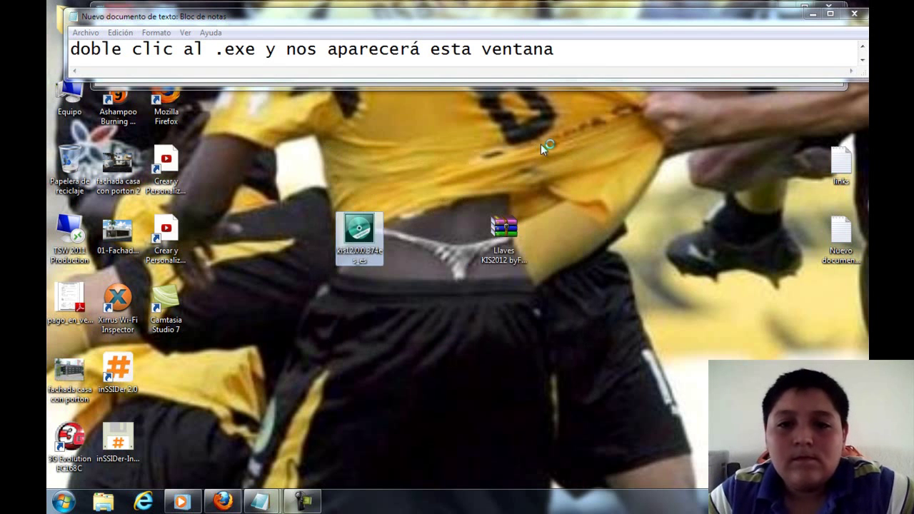
click(580, 52)
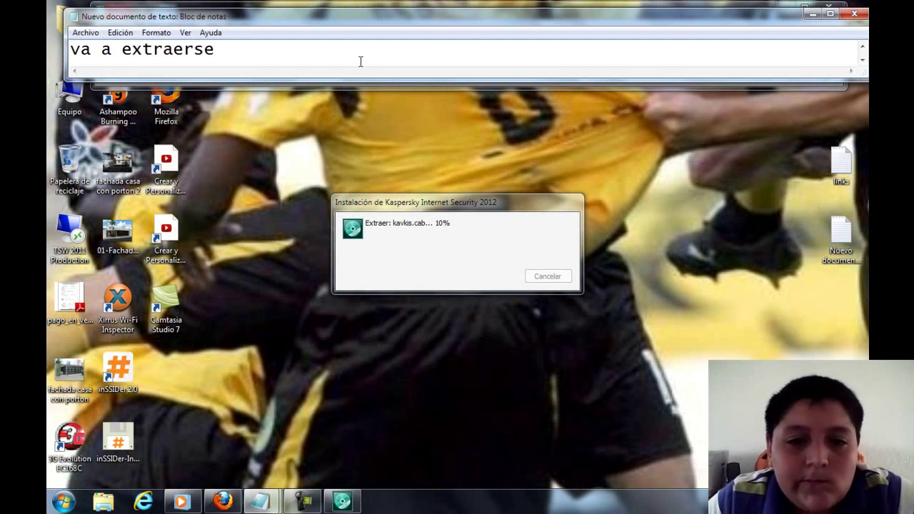
- Note 'esperamos...' and wait for the kavkis.cab extraction until setup shows Preparando la instalación
key(Return)
text(esperamos...)
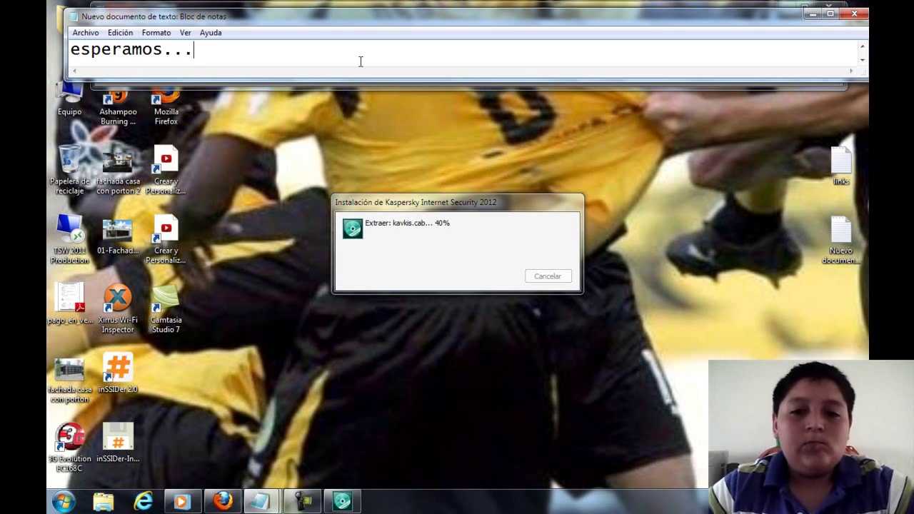
drag(475, 206, 681, 114)
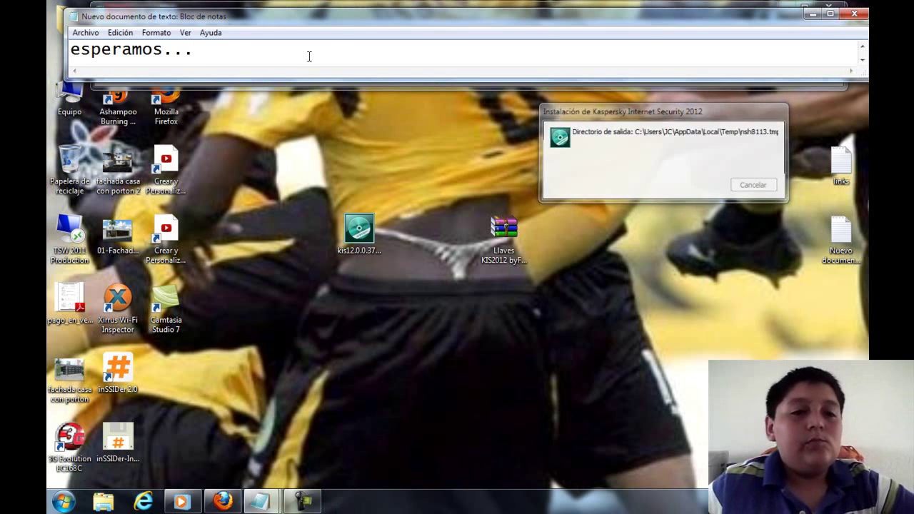
key(Up)
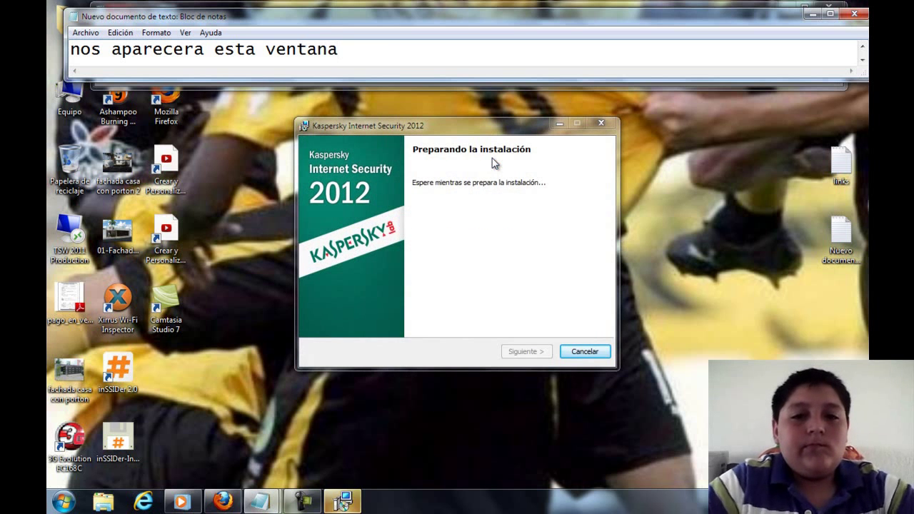
- Note 'siguien' and advance the setup wizard to the license agreement page
key(ctrl+a)
key(BackSpace)
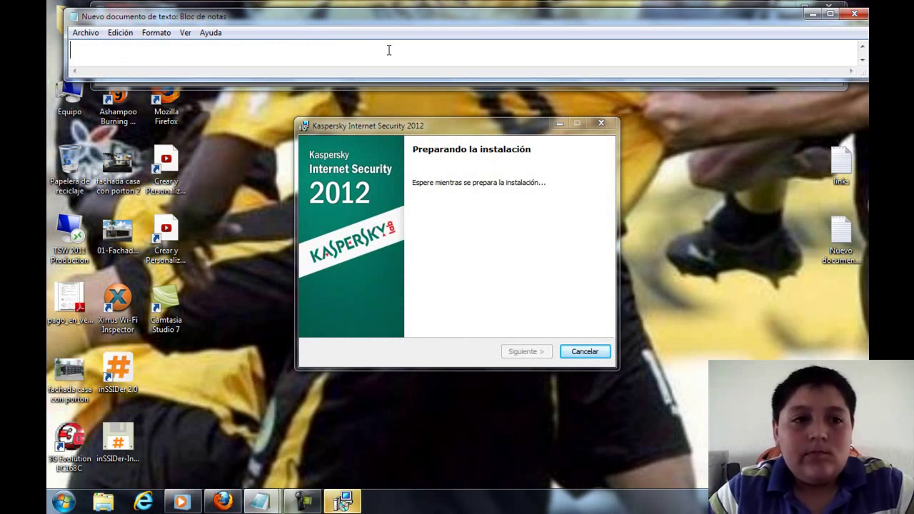
text(siguiente)
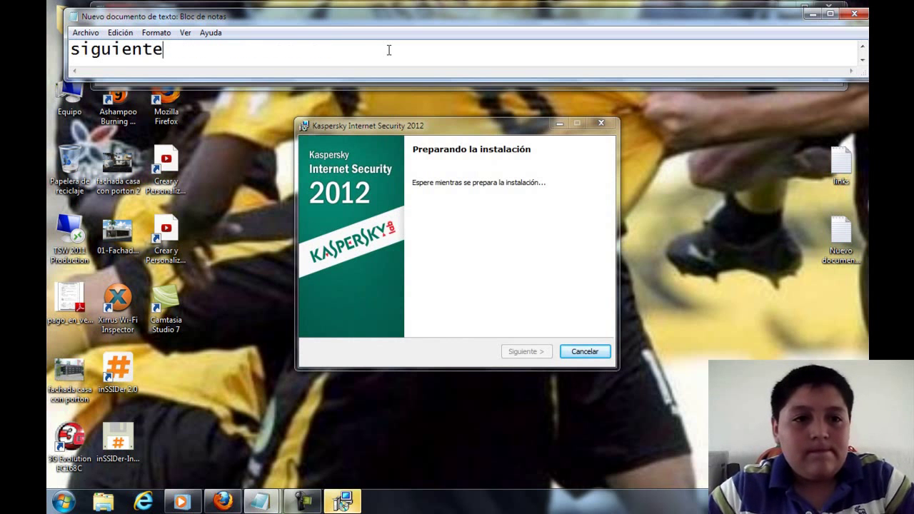
click(485, 137)
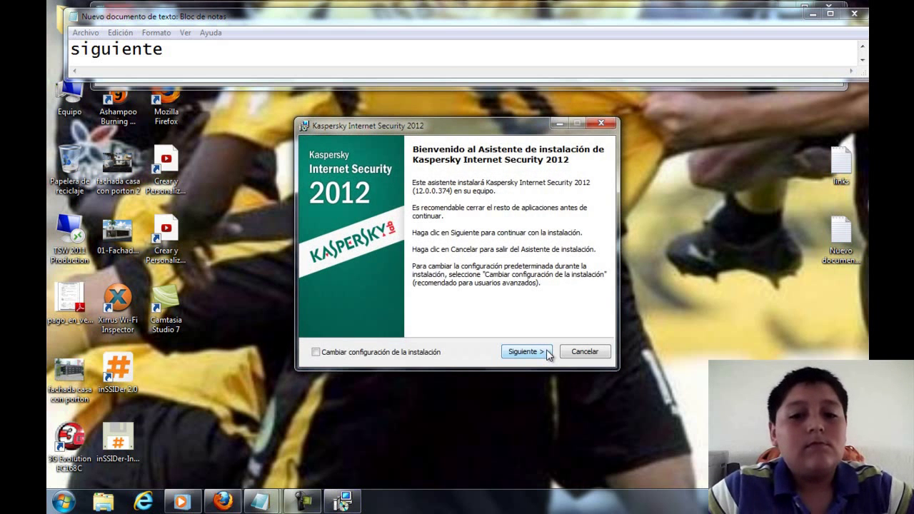
click(546, 351)
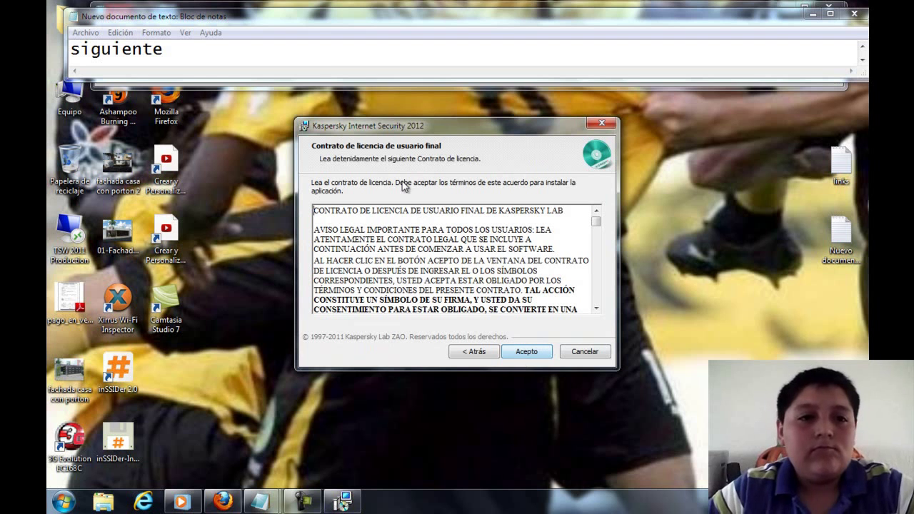
- Note 'acepto' and accept the license agreement with Acepto
click(328, 62)
key(ctrl+a)
text(acepto)
key(ctrl+a)
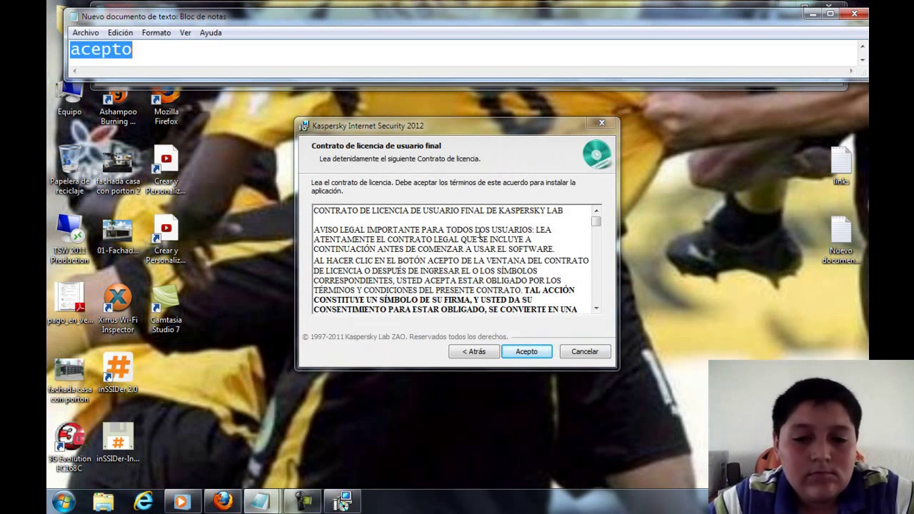
click(546, 349)
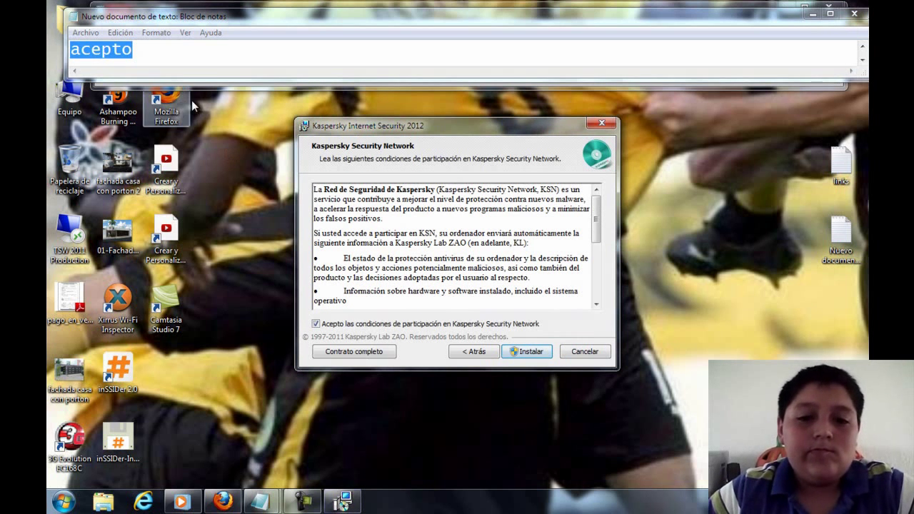
- Note 'instalar' and start the installation, keeping the KSN terms accepted
click(162, 53)
key(ctrl+a)
text(esperamos...)
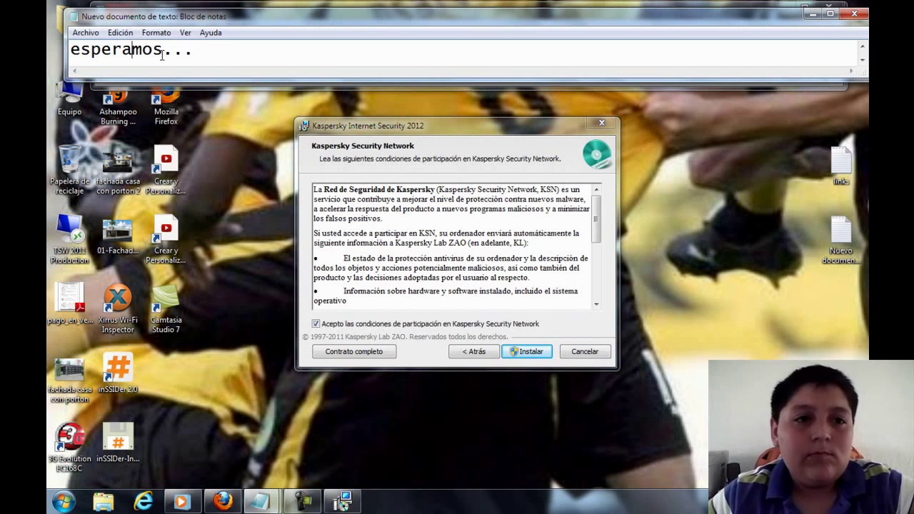
key(ctrl+a)
text(acepto)
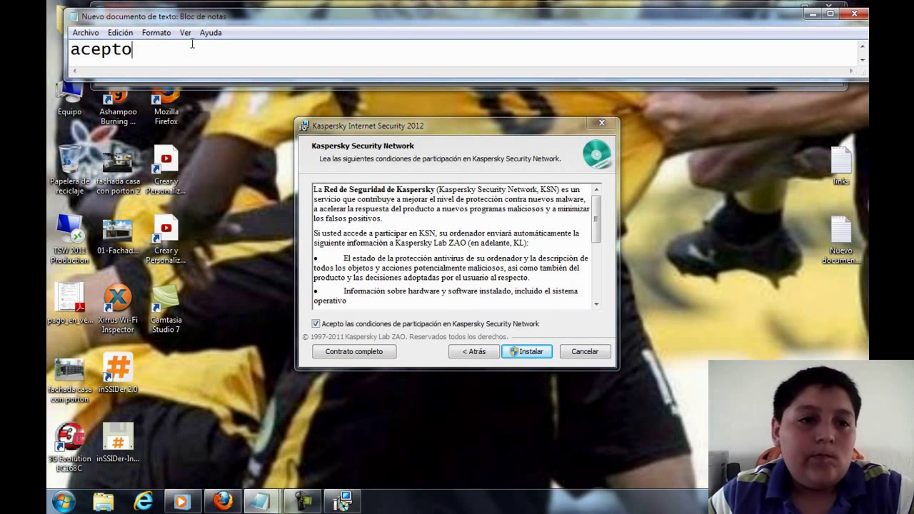
key(ctrl+a)
key(BackSpace)
text(instalar)
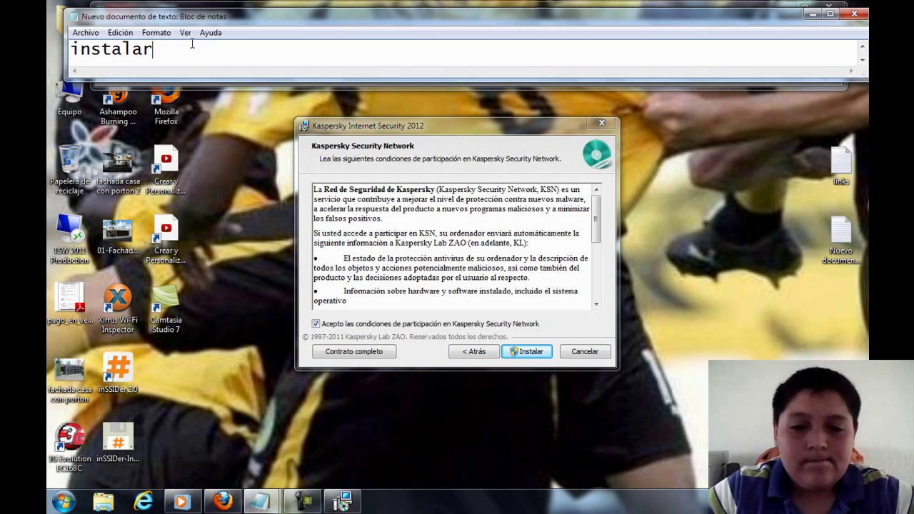
click(531, 350)
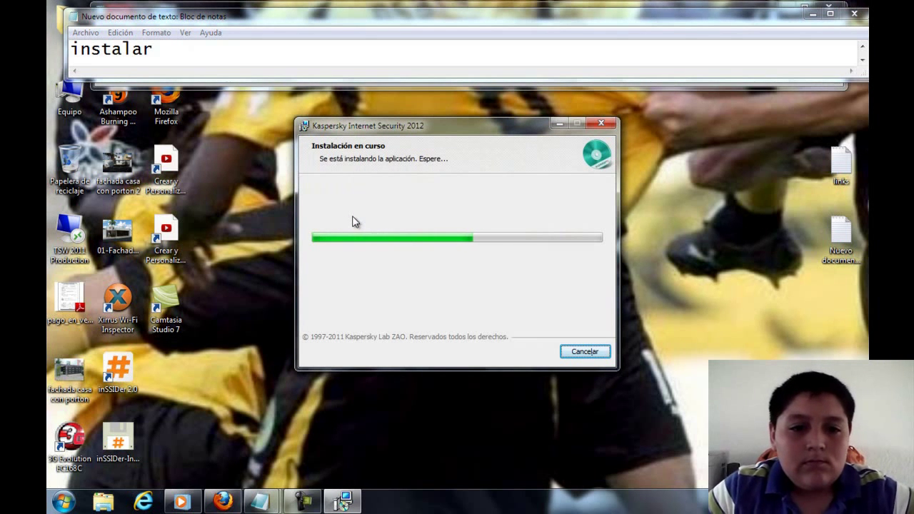
- Wait on the Instalación en curso page while the green progress bar fills
click(245, 53)
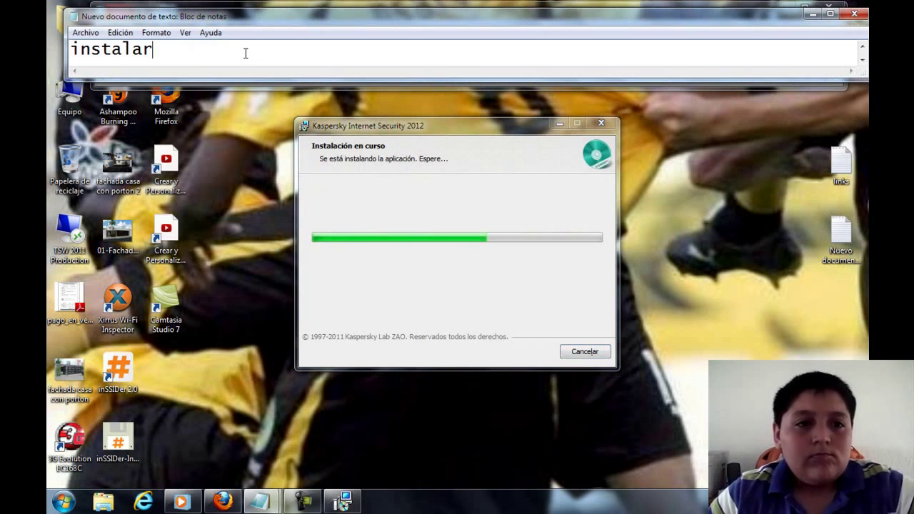
key(ctrl+z)
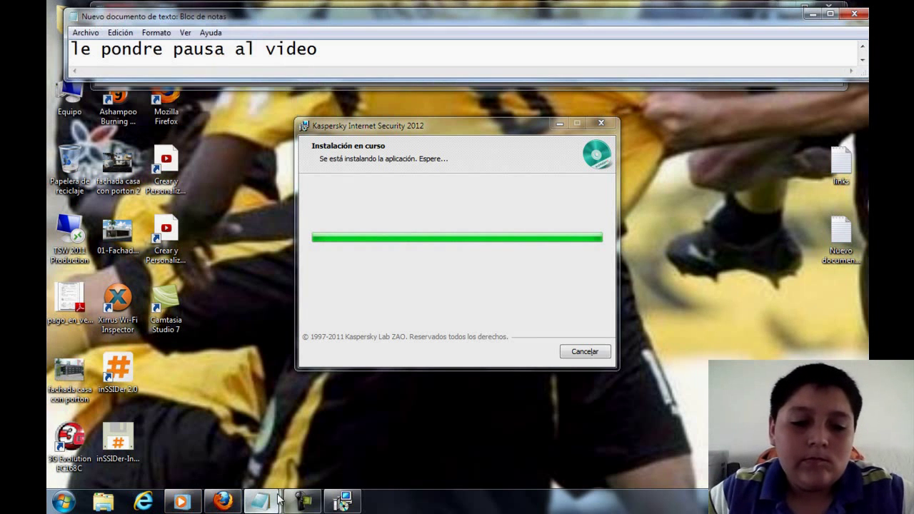
click(300, 500)
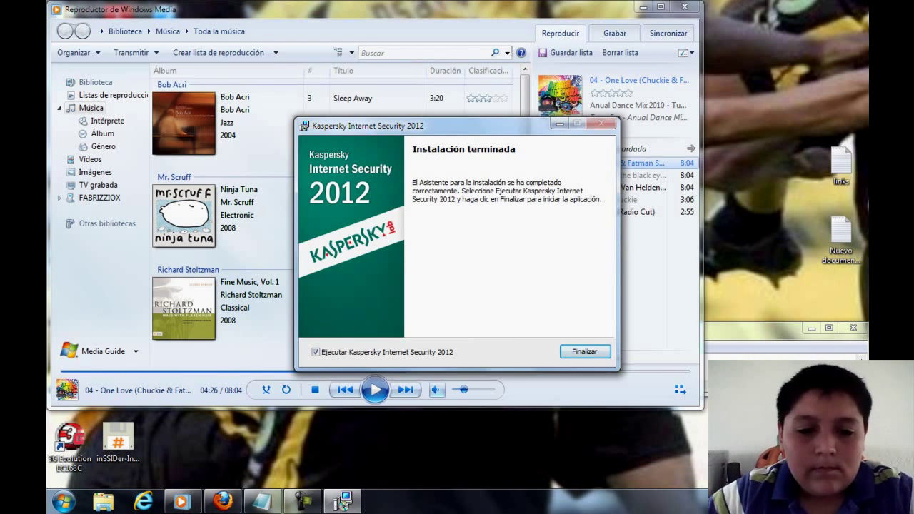
- Minimize Windows Media Player so the Instalación terminada screen is visible
click(375, 389)
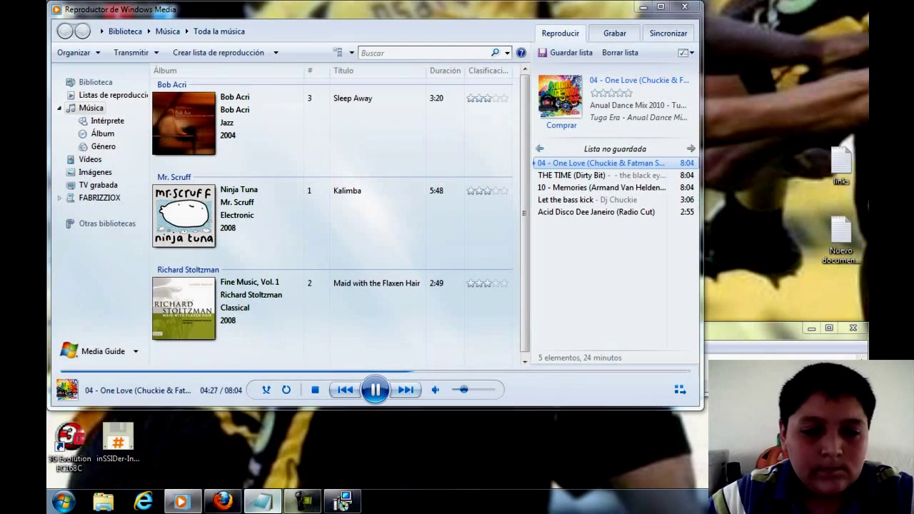
key(alt+Tab)
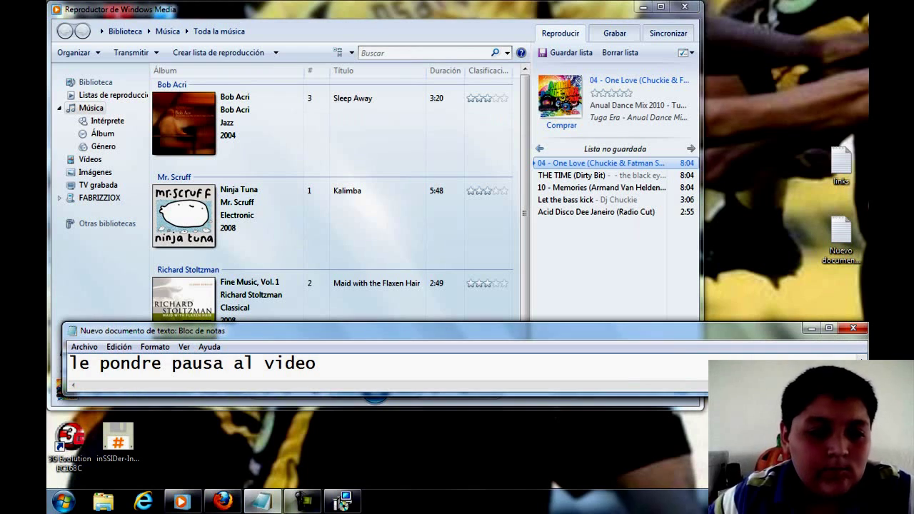
key(ctrl+z)
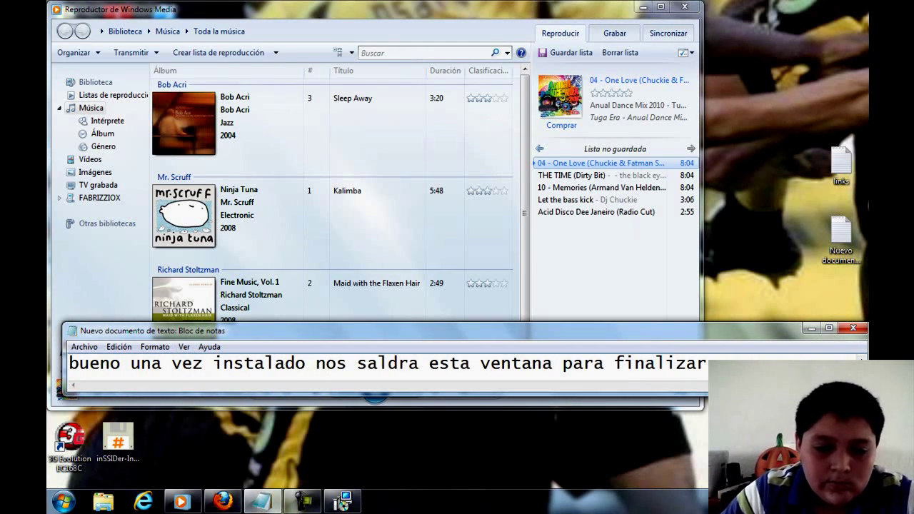
click(342, 502)
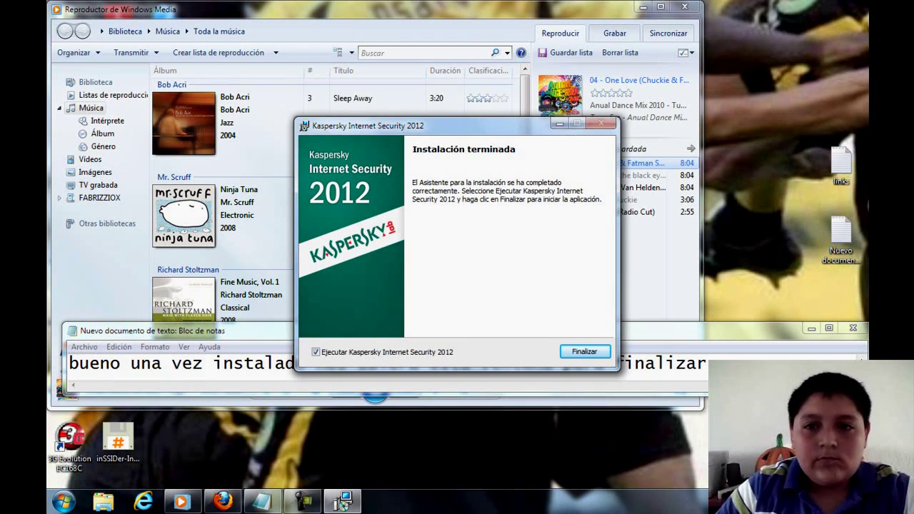
key(super+Home)
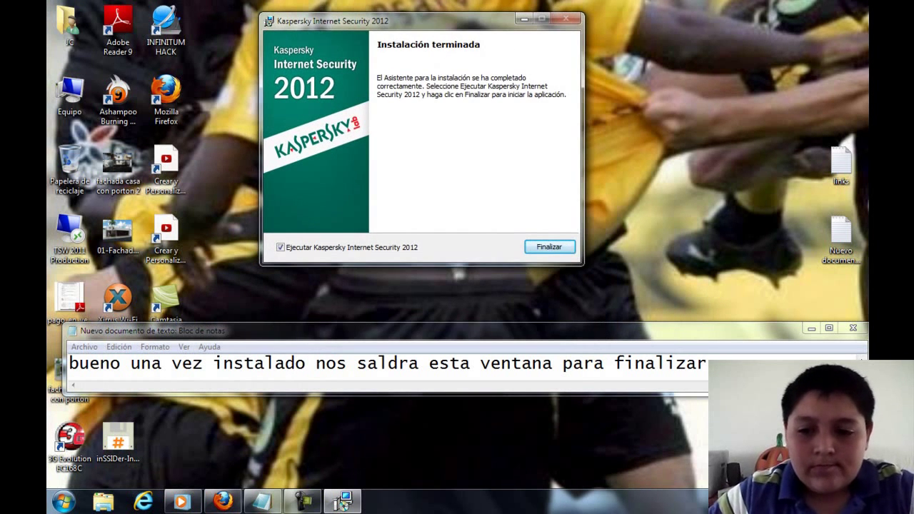
- Note 'se ejecutara' and press Finalizar with Ejecutar Kaspersky Internet Security 2012 checked
key(alt+Tab)
key(ctrl+a)
text(se ejecutara)
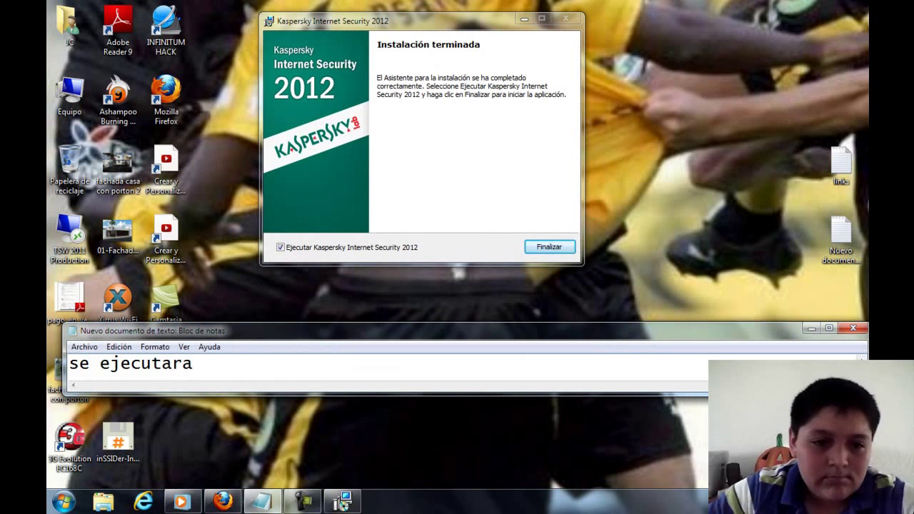
key(alt+Tab)
key(Return)
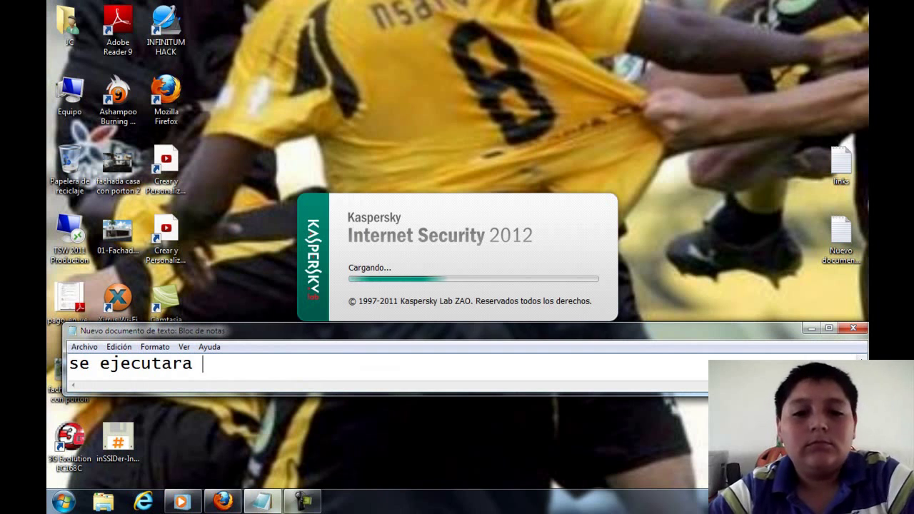
- Note 'tarda mucho!' while the Cargando splash screen loads
key(ctrl+z)
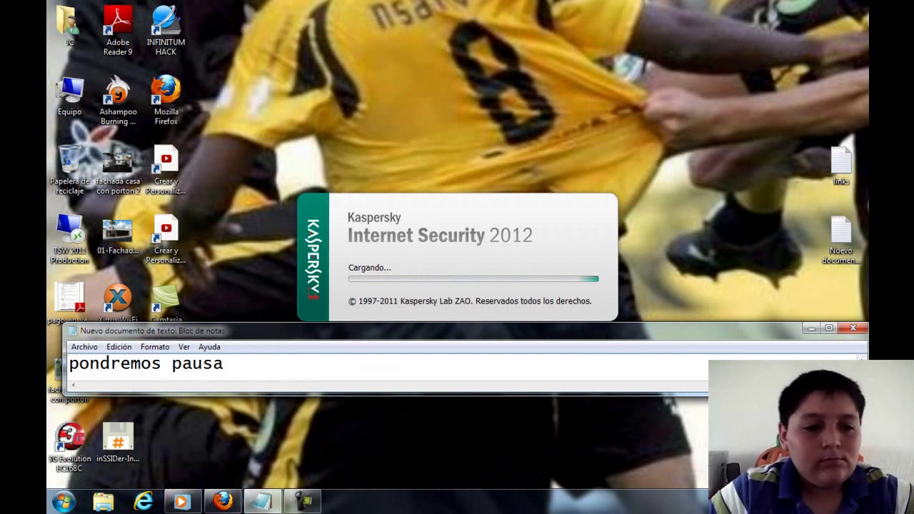
text(XF)
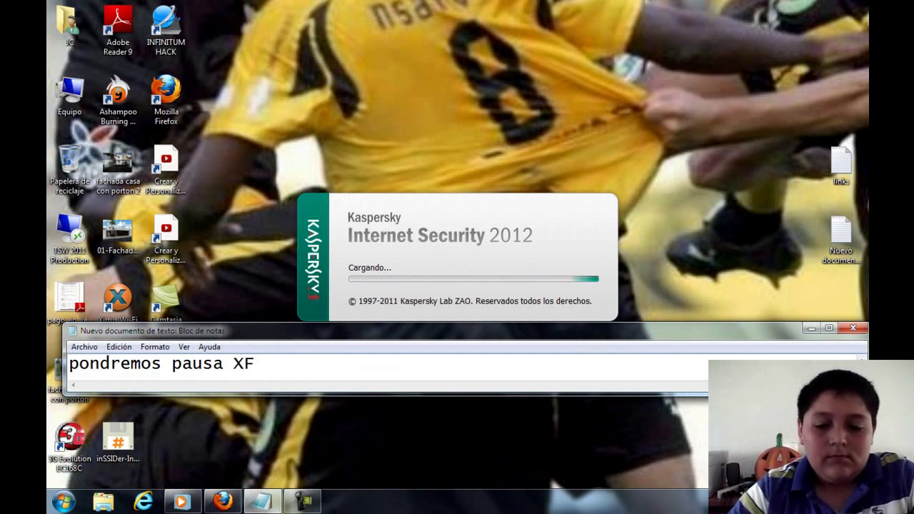
key(BackSpace)
text(D)
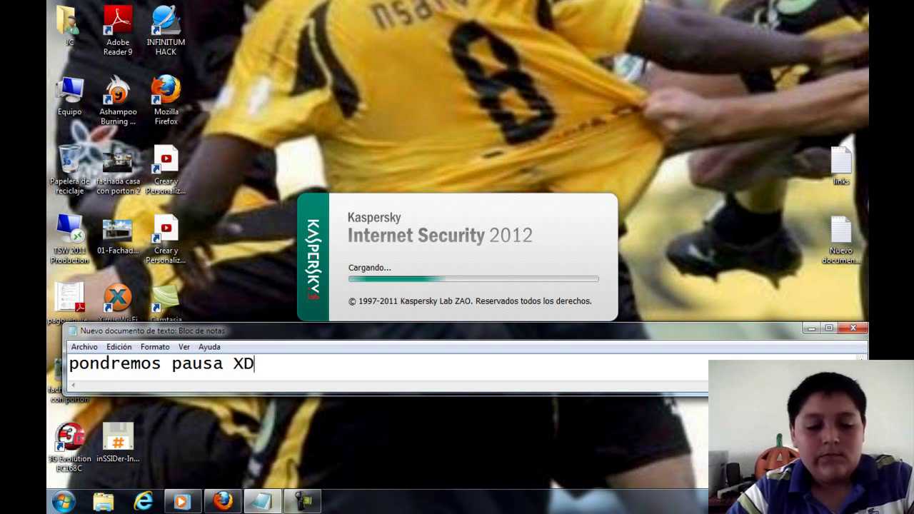
text( tarda )
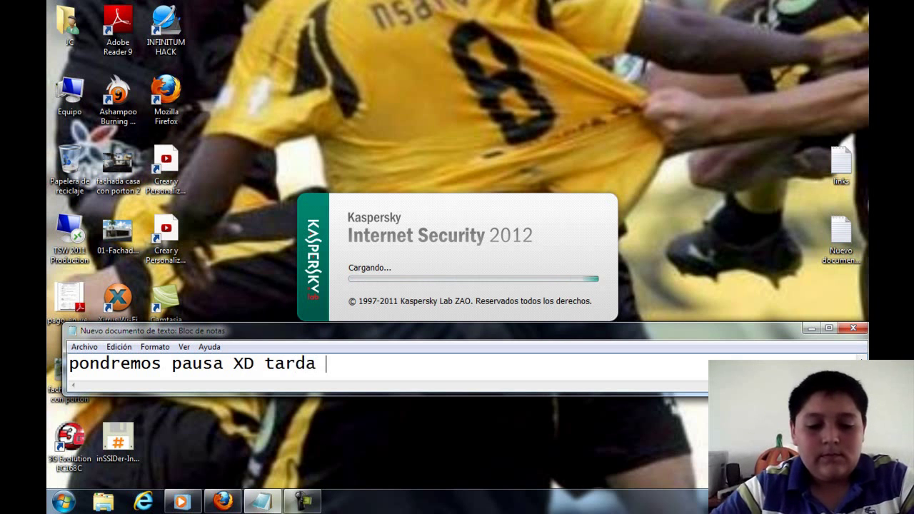
text(mucho!)
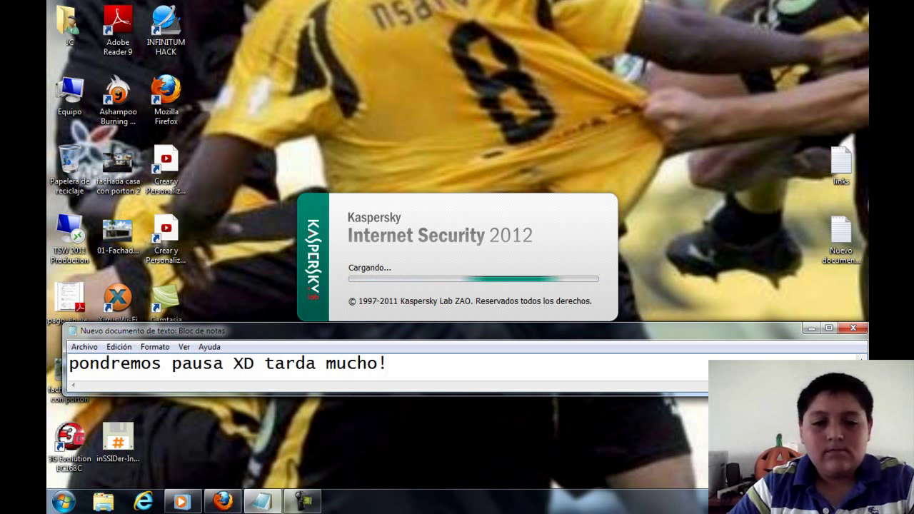
key(F9)
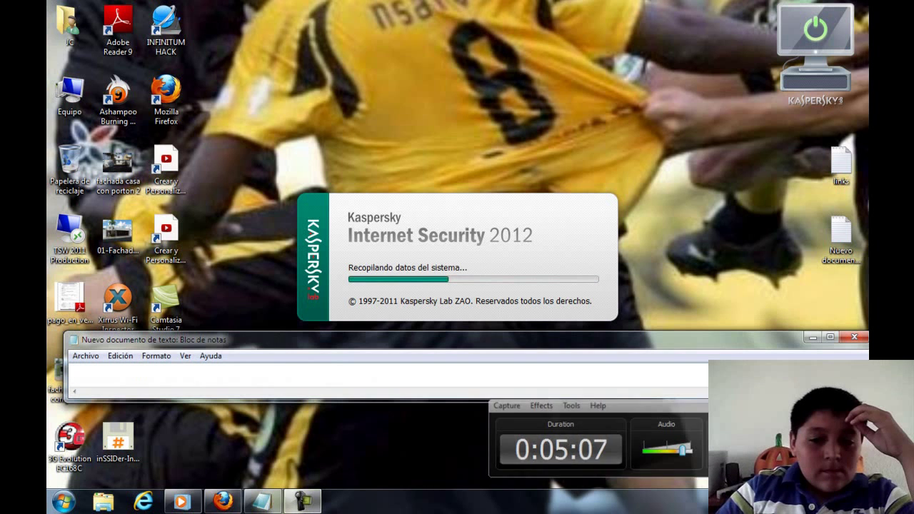
key(F9)
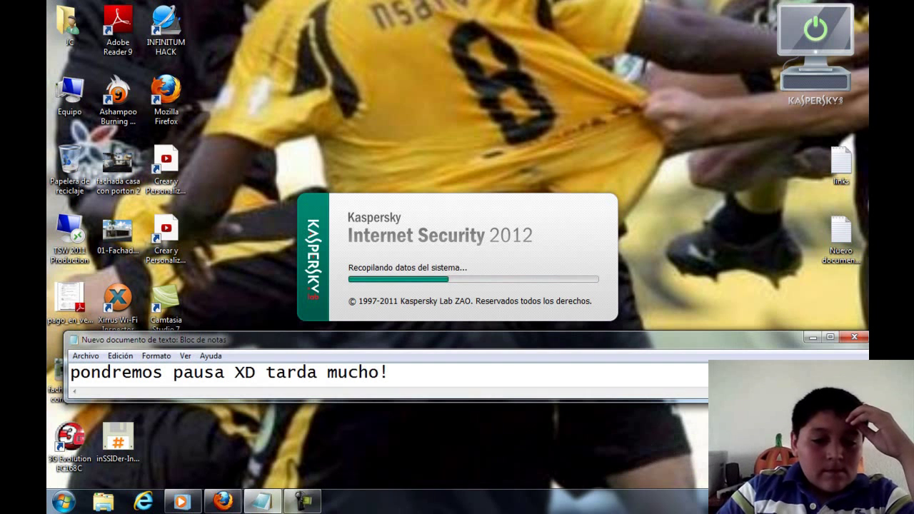
- Move Windows Media Player behind the narration note while the activation window opens
click(181, 501)
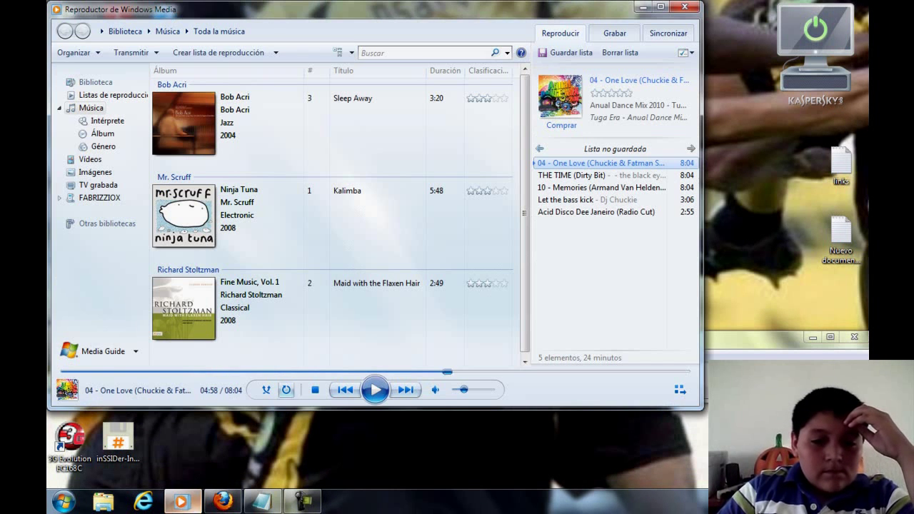
click(261, 501)
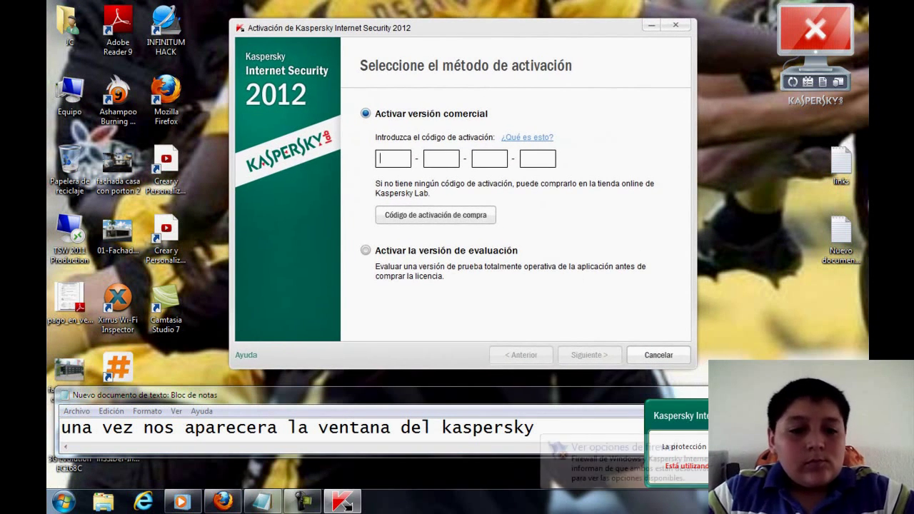
- Enter the activation code from the notes into the four boxes, correcting its last character
key(alt+Tab)
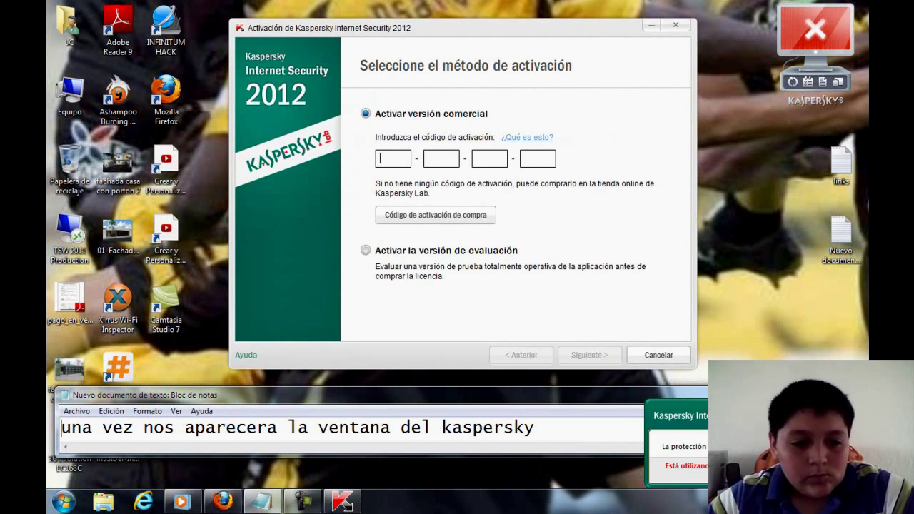
key(Down)
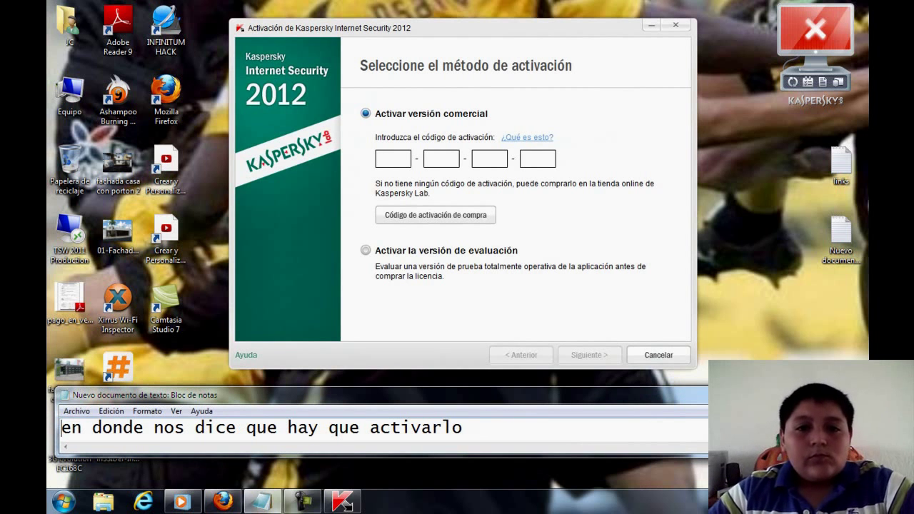
key(Down)
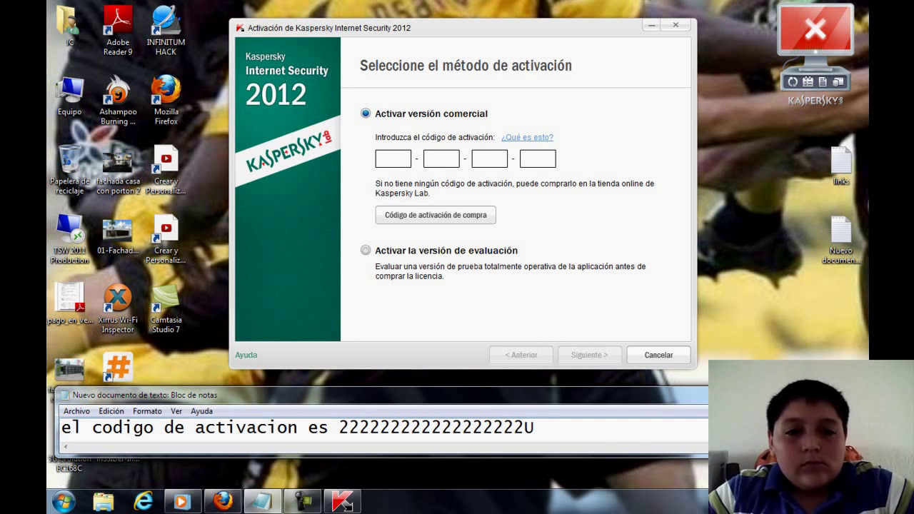
key(alt+Tab)
text(2)
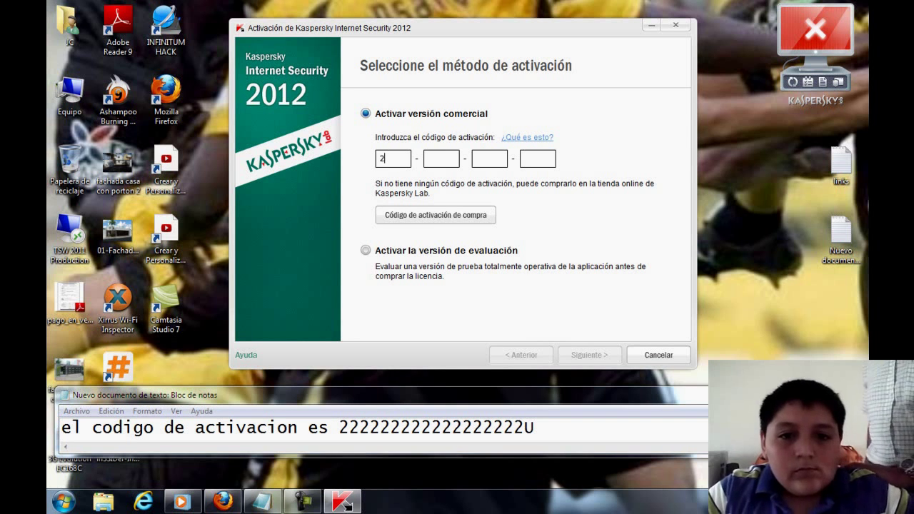
text(2222-22222-22222-22222)
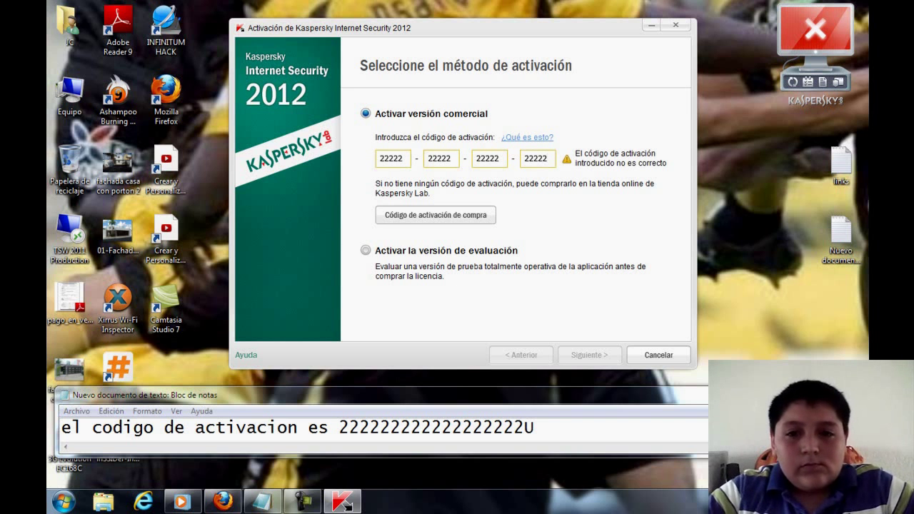
key(BackSpace)
text(U)
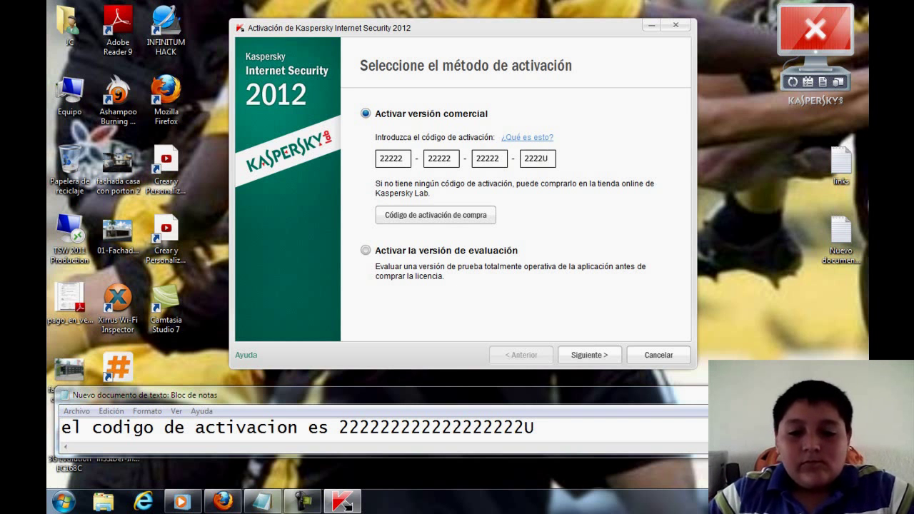
key(alt+Tab)
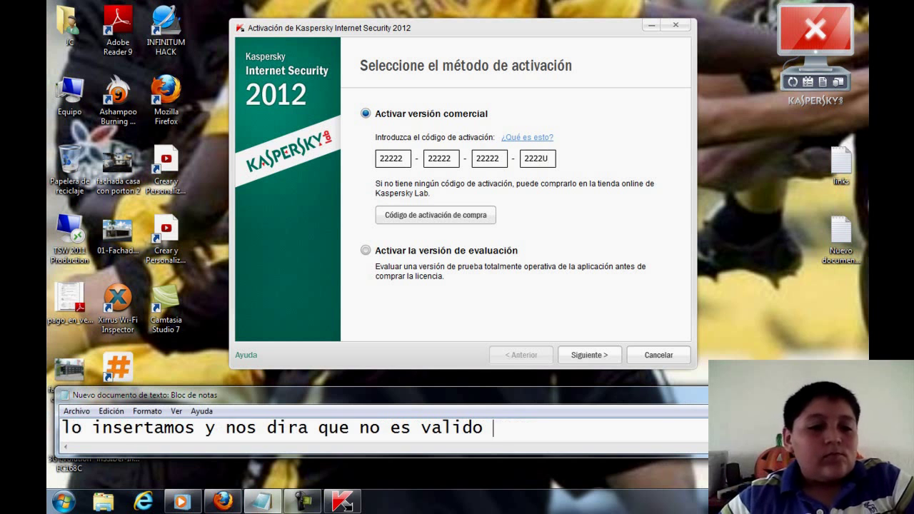
- Submit the activation code with Siguiente and note 'damos clic en siguiente'
click(589, 354)
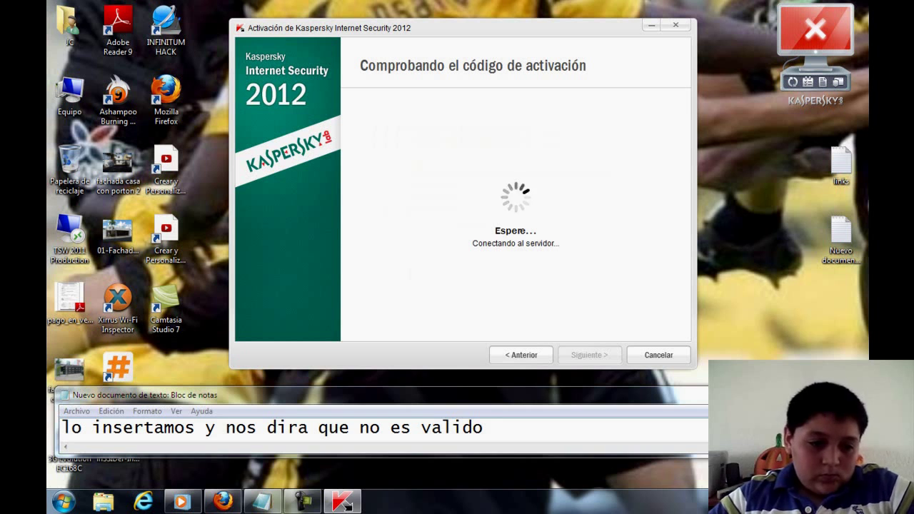
key(alt+Tab)
key(ctrl+z)
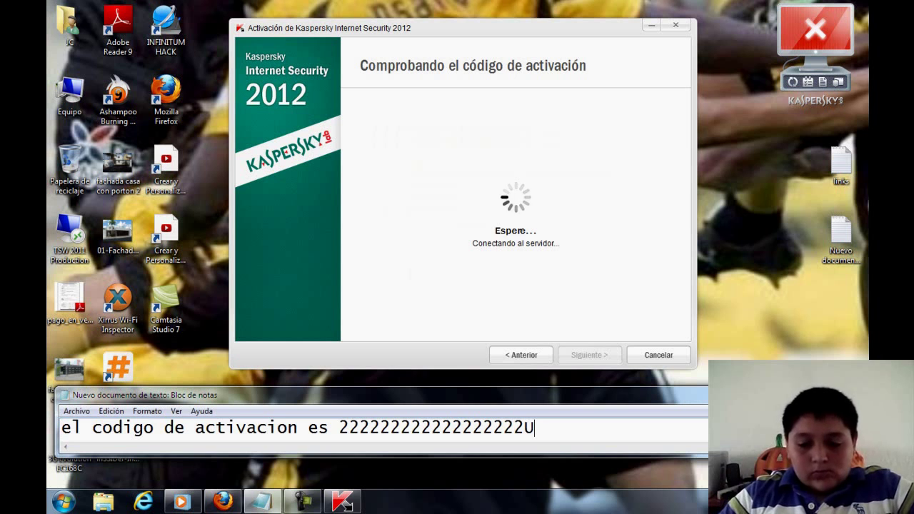
key(ctrl+a)
key(Delete)
text(damos clic en )
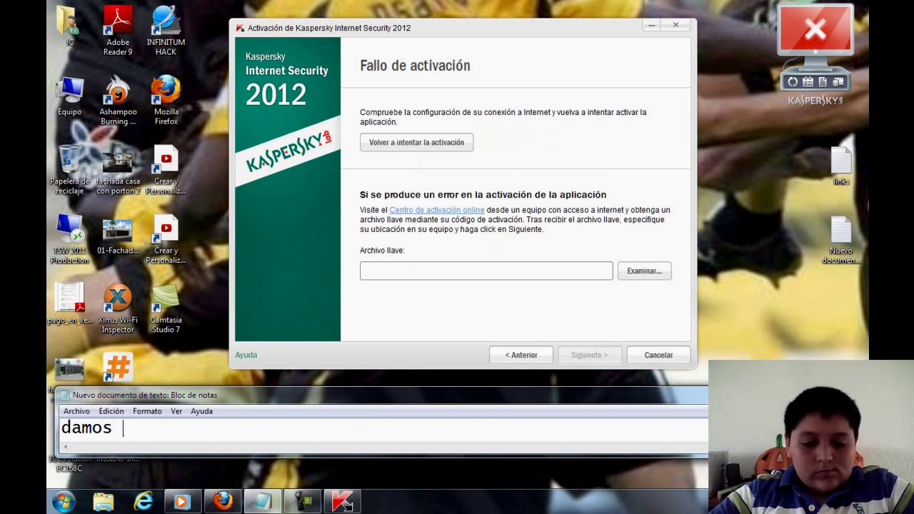
text(siguiente)
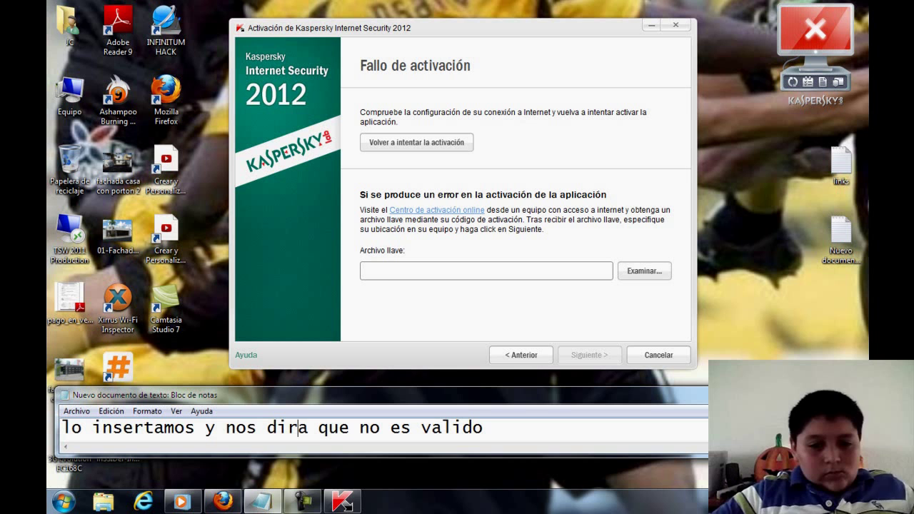
- Add '(fallo la activacion)' and 'damos en examinar' to the notes as activation fails
click(494, 427)
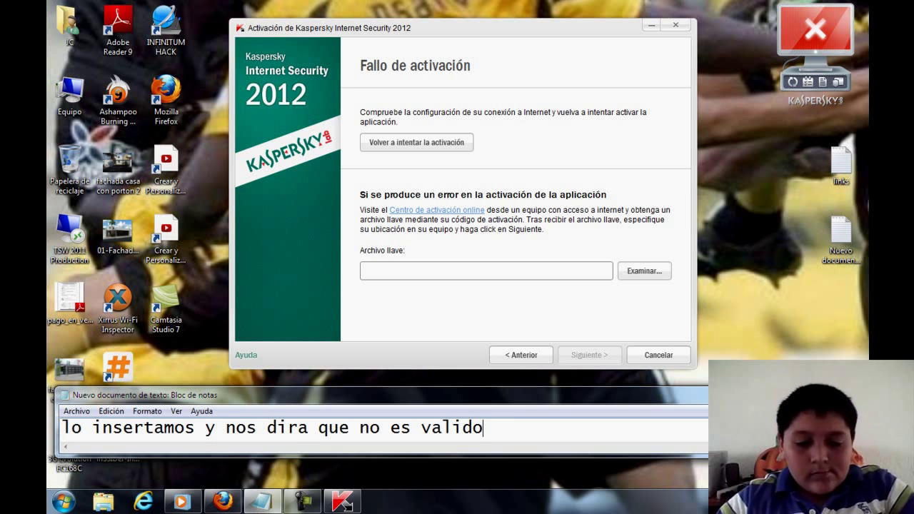
text(())
key(Left)
text(fallo la activacion)
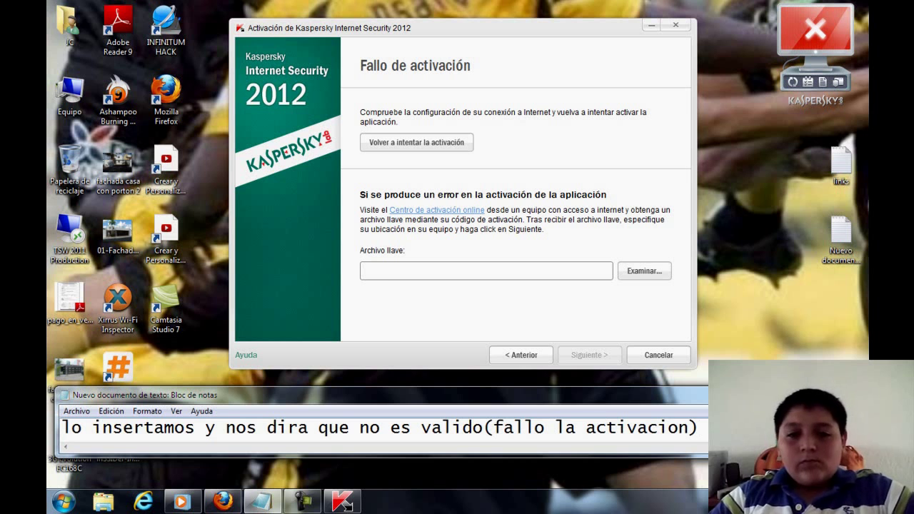
key(Up)
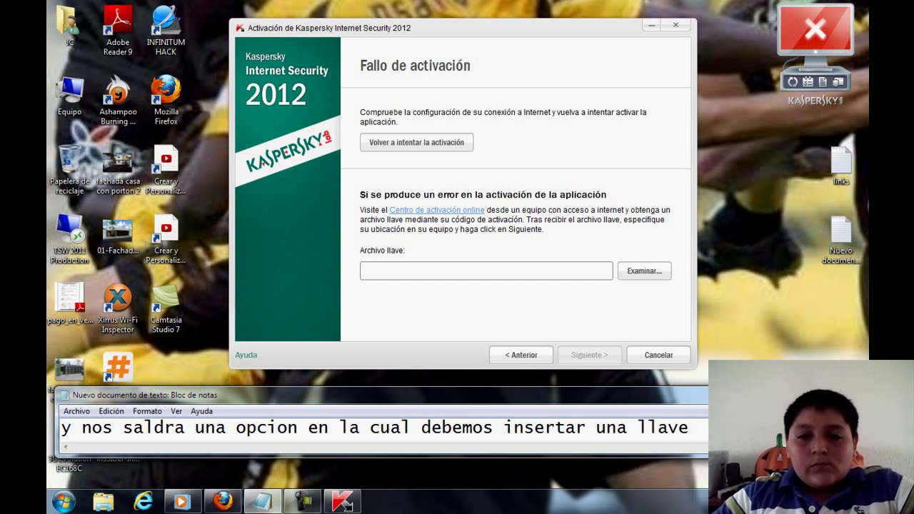
key(Down)
text(dam)
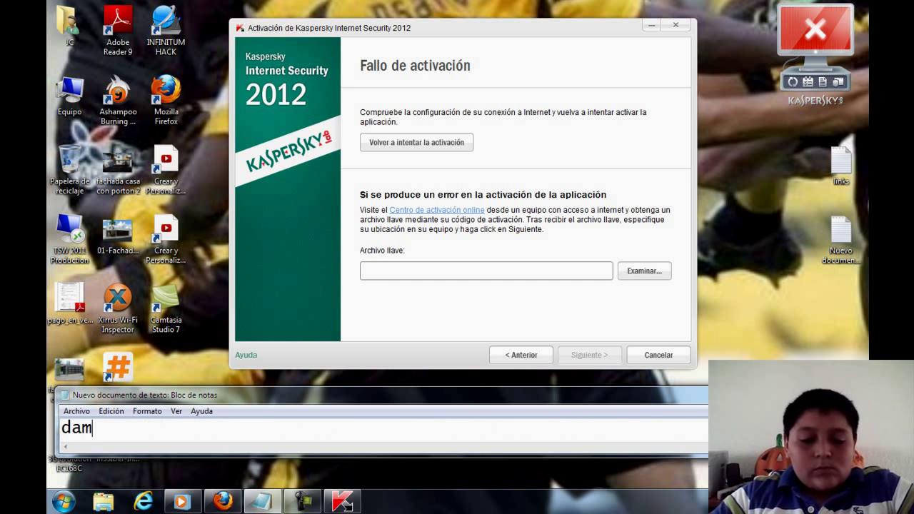
text(os en examinar)
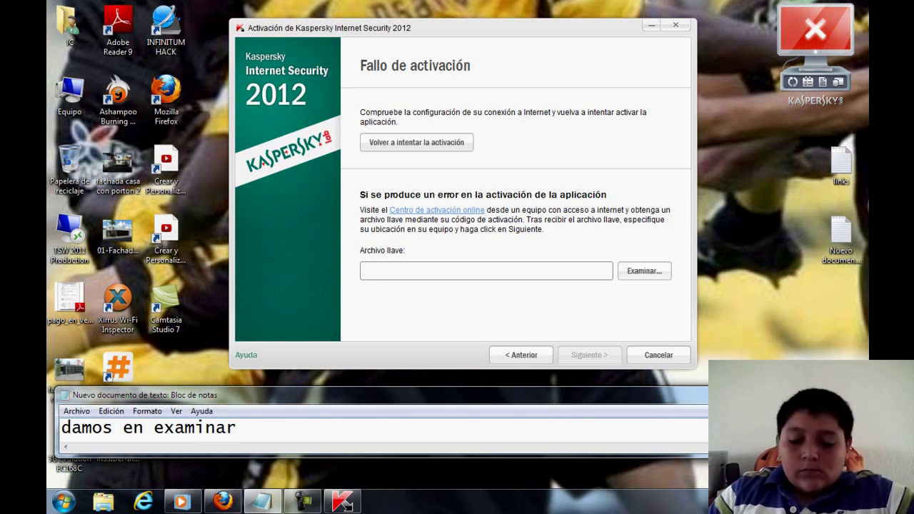
key(Down)
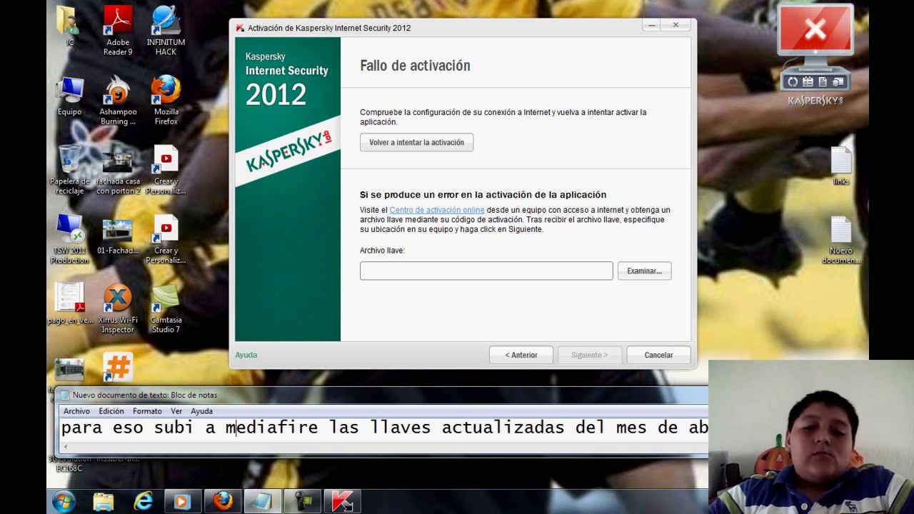
- Extract the Llaves KIS2012 RAR archive onto the desktop with Extraer aquí
drag(614, 27, 387, 25)
drag(503, 229, 648, 163)
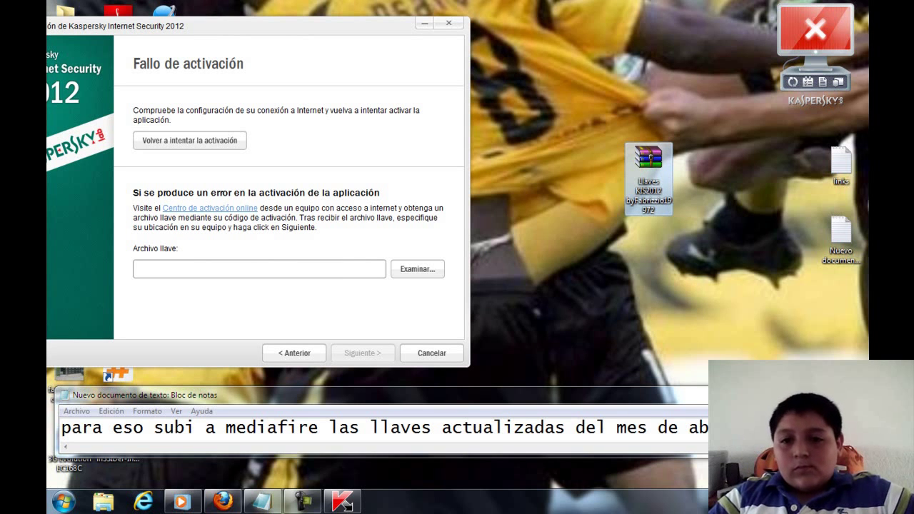
right_click(642, 160)
click(663, 194)
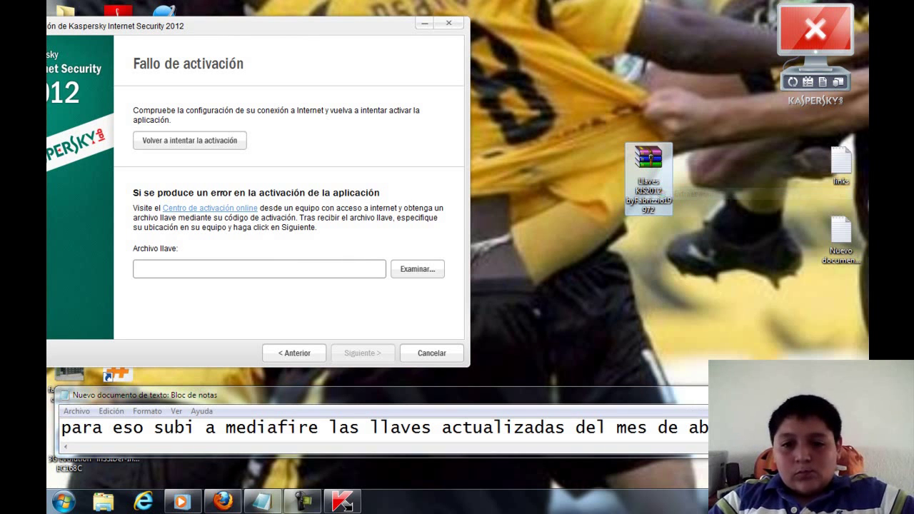
- Add the narration line 'extraigan el archivo rar. donde vienen las llaves' to the note
drag(321, 25, 497, 7)
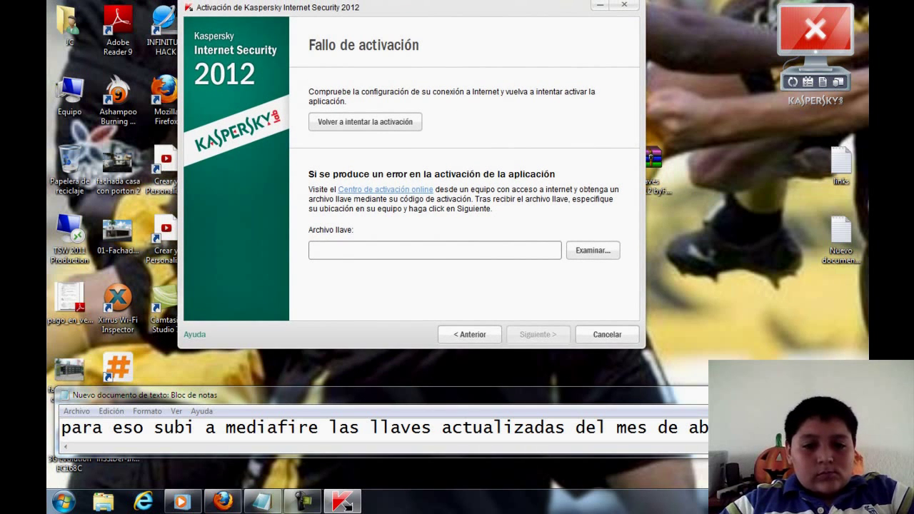
drag(143, 395, 182, 262)
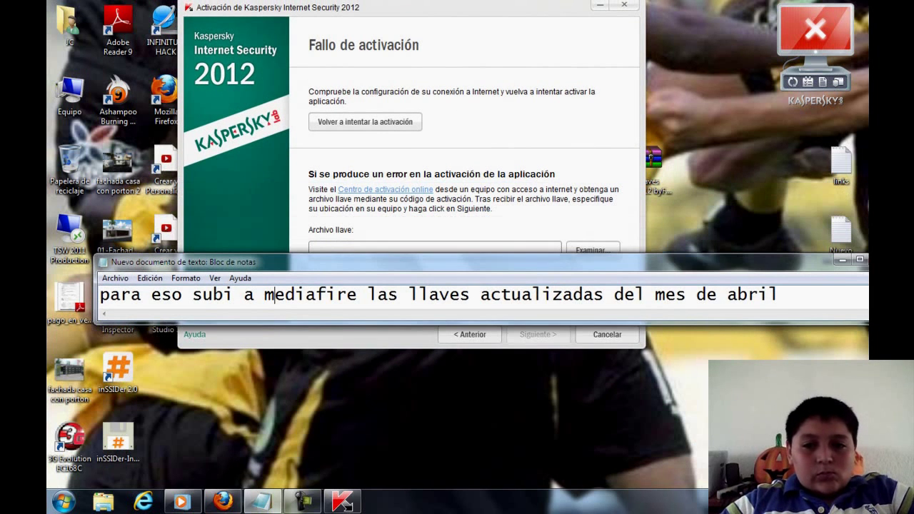
key(Down)
key(Down)
key(End)
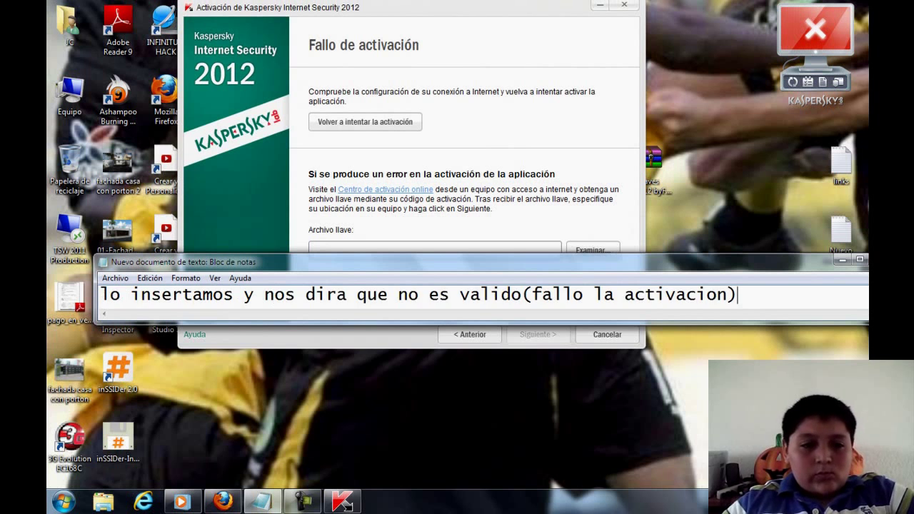
key(Down)
key(Down)
key(Up)
key(Up)
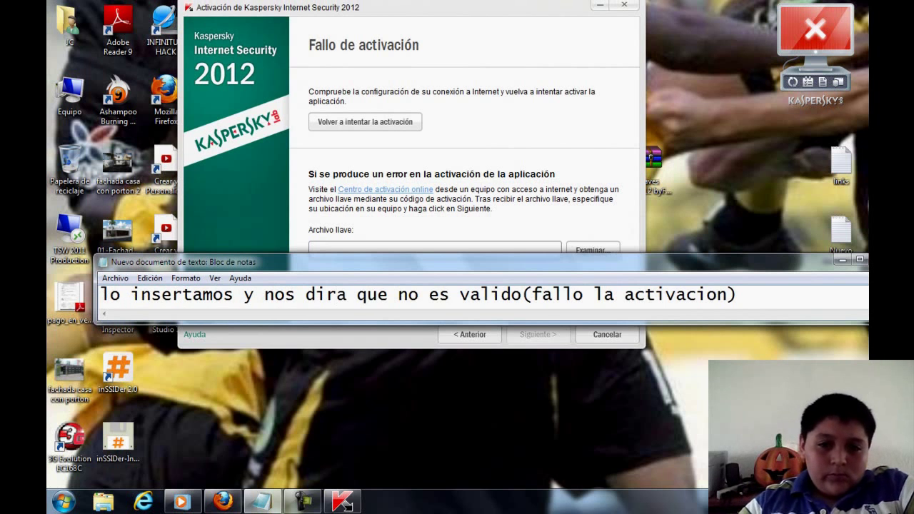
key(Up)
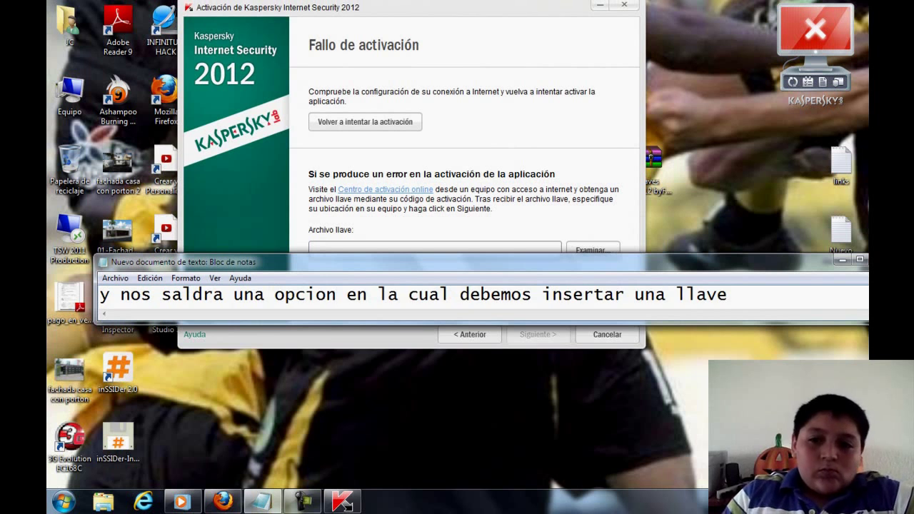
key(Down)
key(Down)
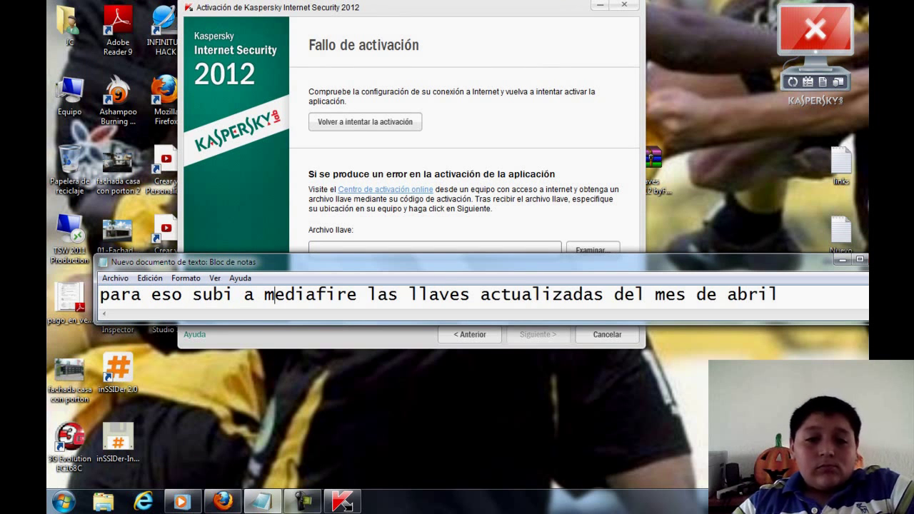
key(Down)
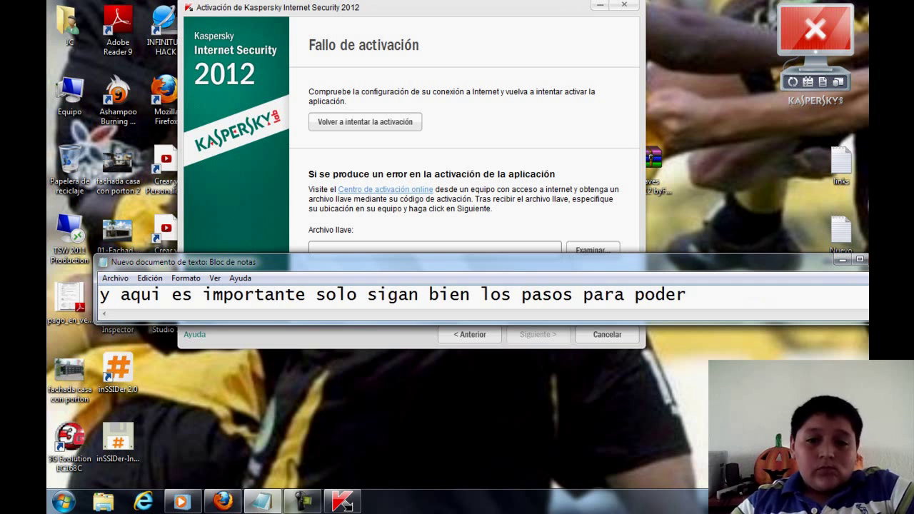
key(Up)
key(Up)
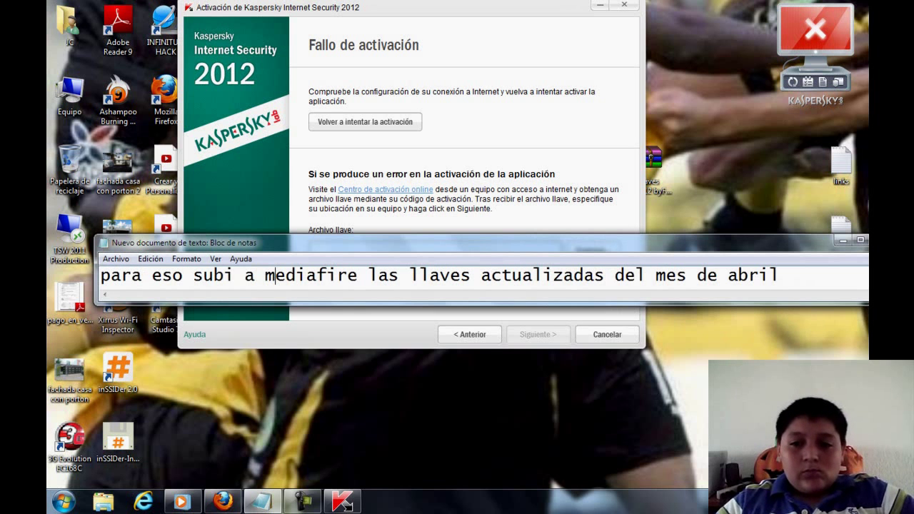
key(End)
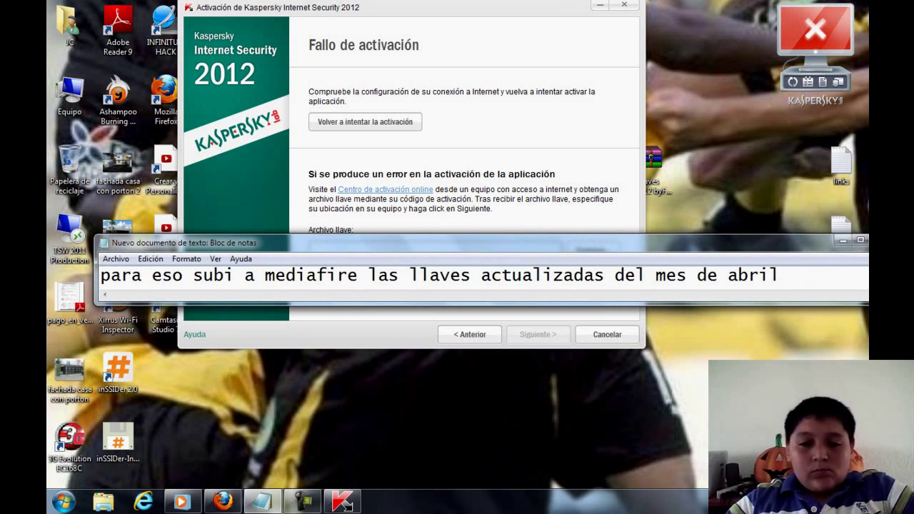
key(Down)
text(extra)
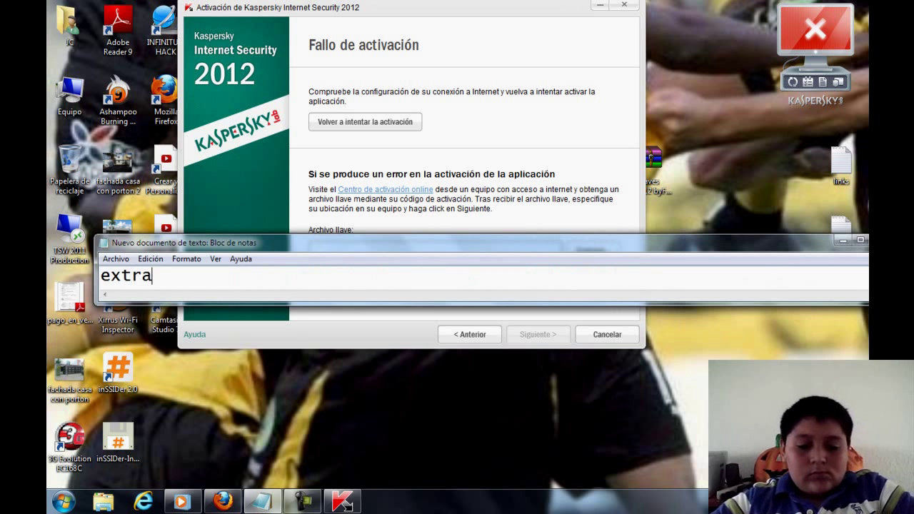
text(igan el archivo)
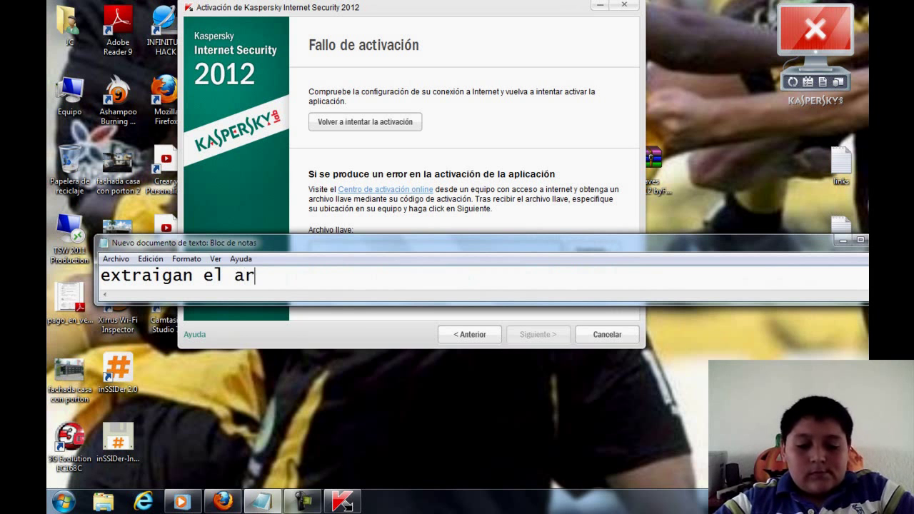
text(r.)
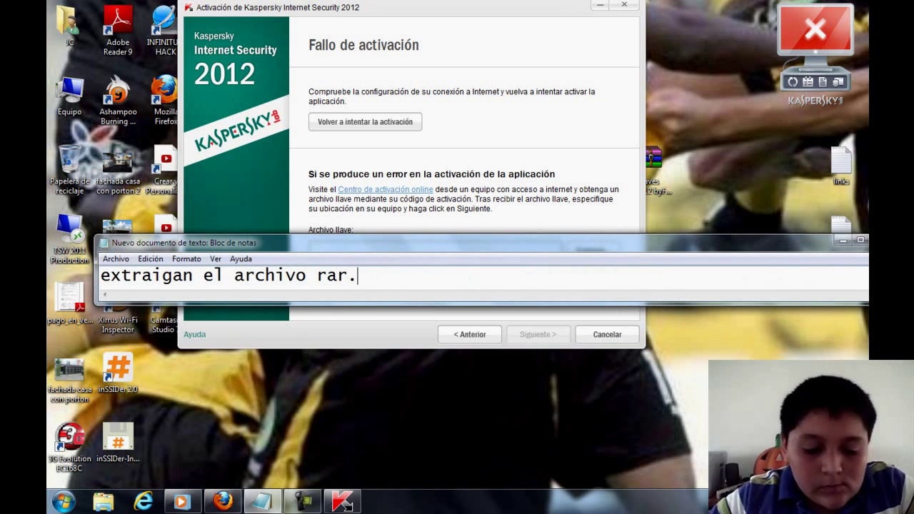
text( donde viene)
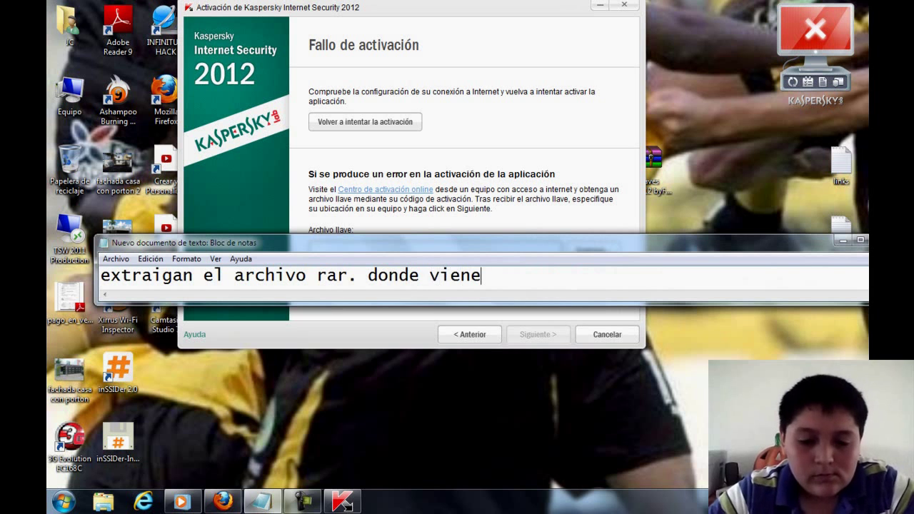
text(n las llaves)
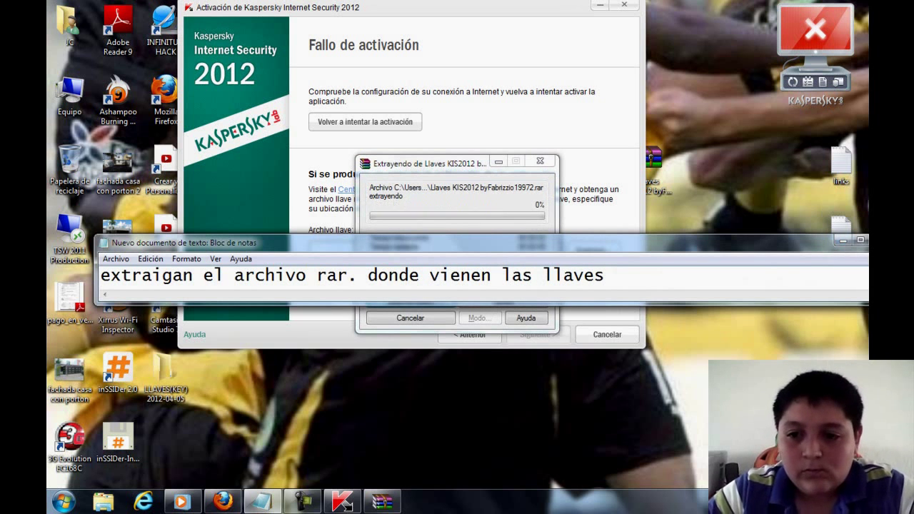
- Move the notes window aside and place the LLAVES(KEY) folder in the desktop's lower middle
drag(285, 243, 248, 270)
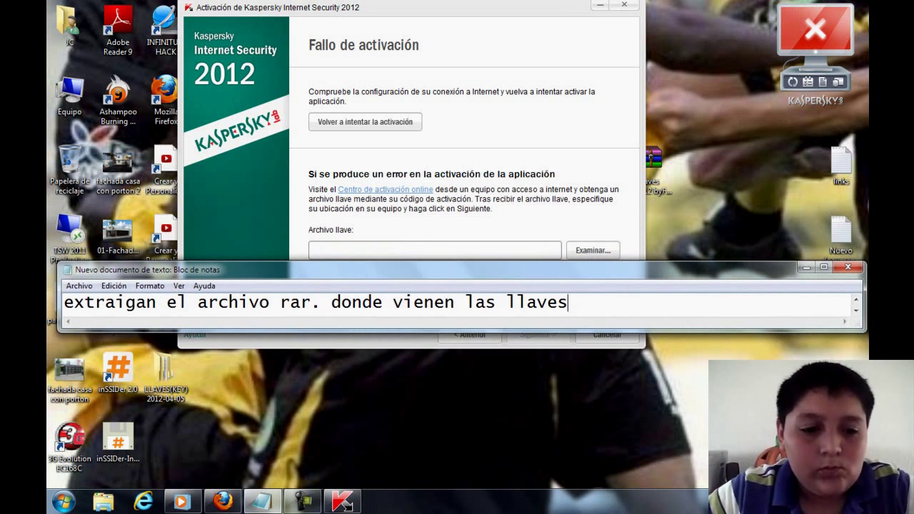
drag(165, 371, 455, 437)
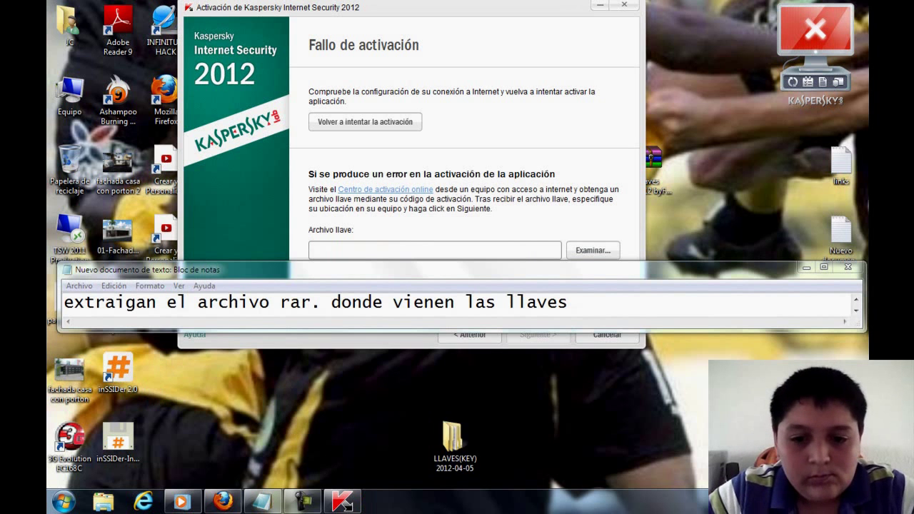
- Browse LLAVES(KEY) > Рабочие > Kaspersky Internet Security 2012 to list the KIS12 .key files
key(Return)
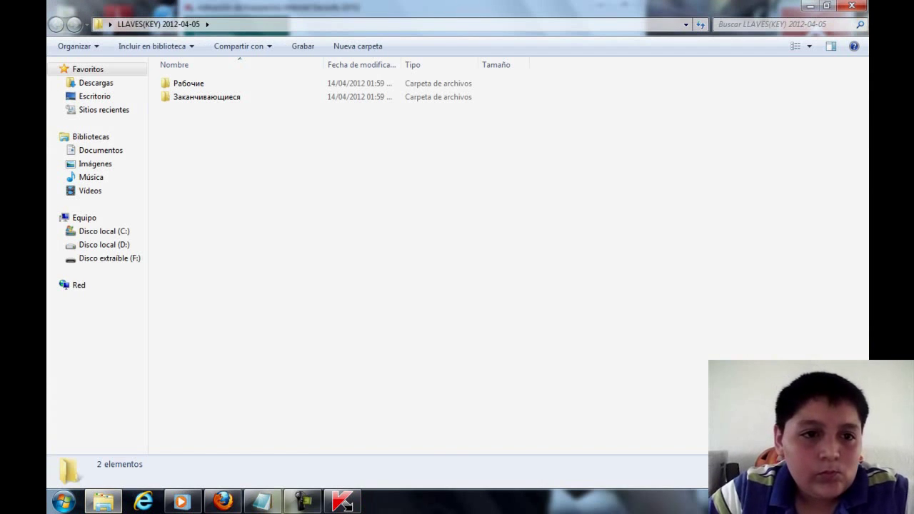
key(Down)
key(Return)
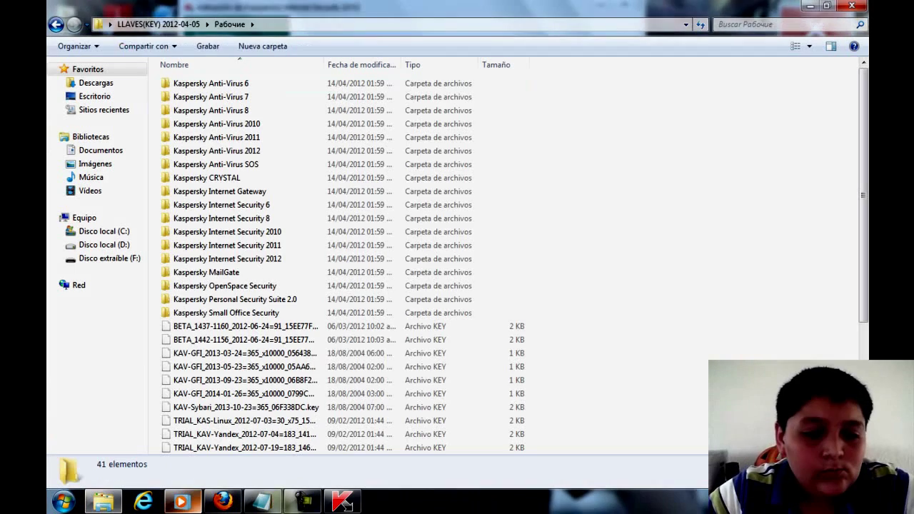
key(alt+Tab)
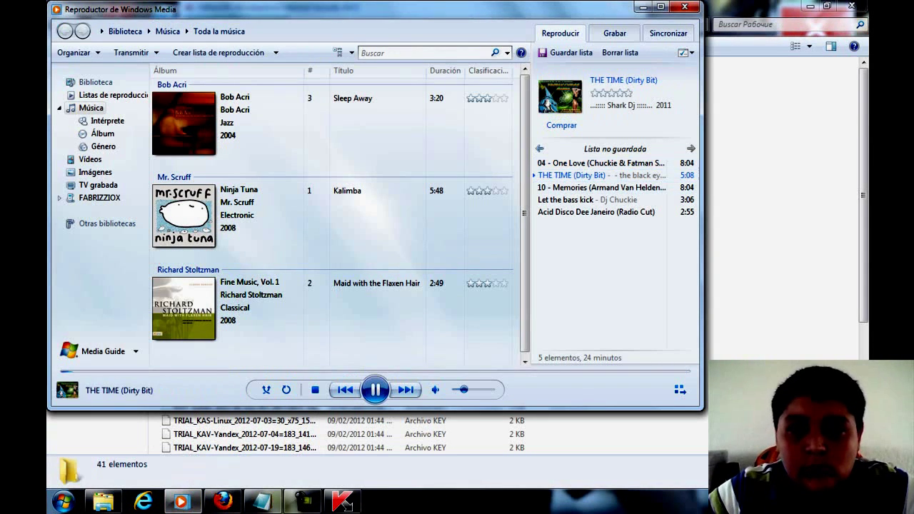
key(alt+Tab)
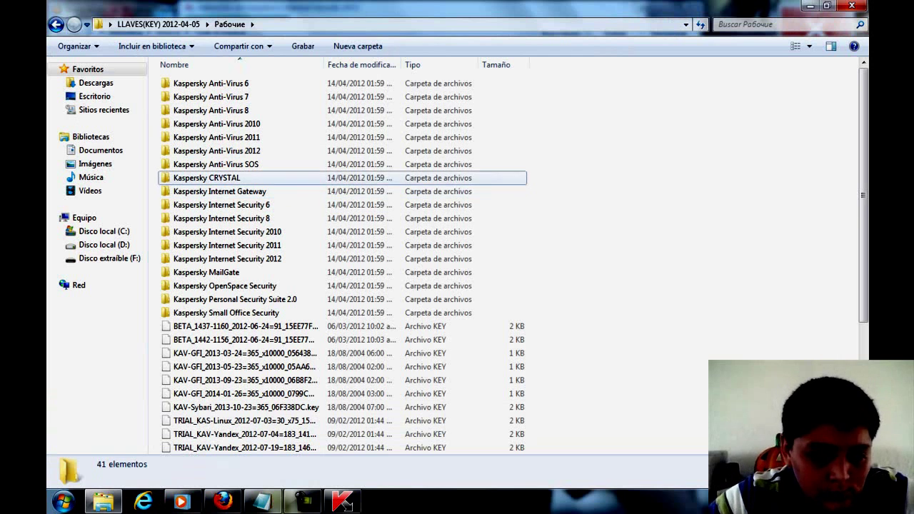
click(214, 178)
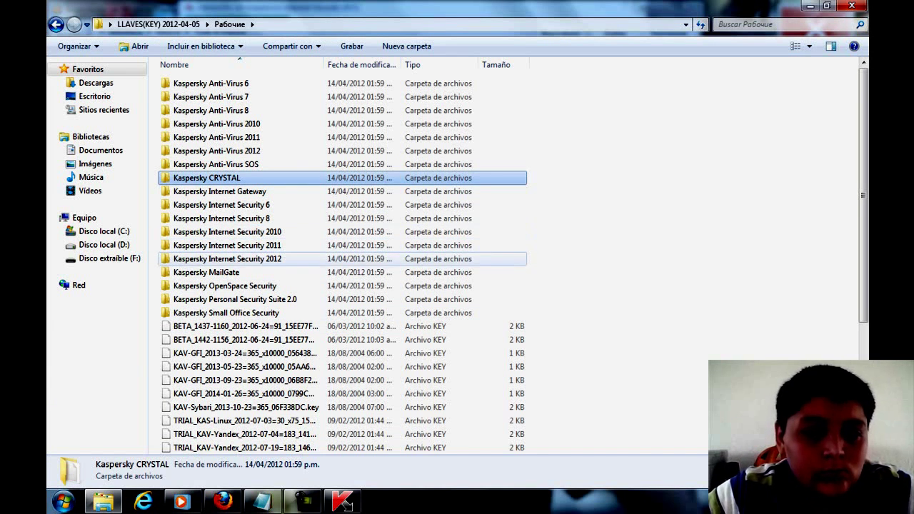
double_click(227, 258)
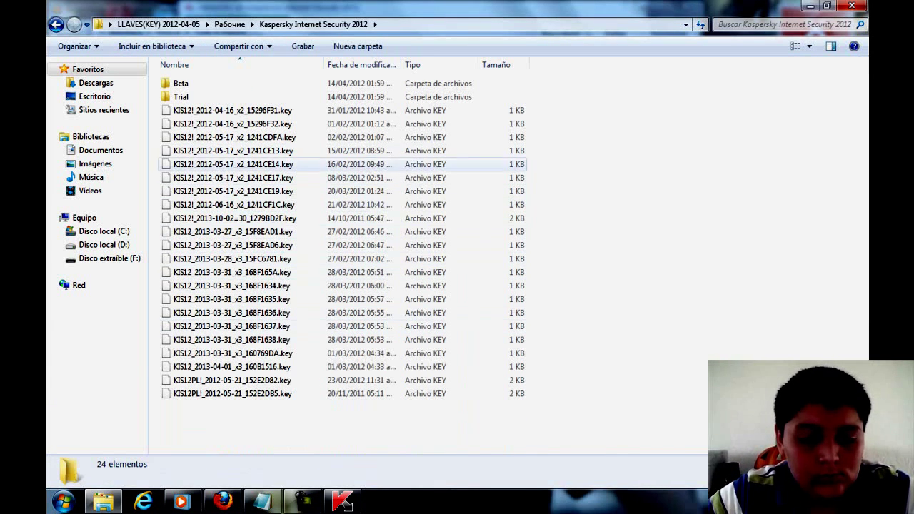
click(262, 502)
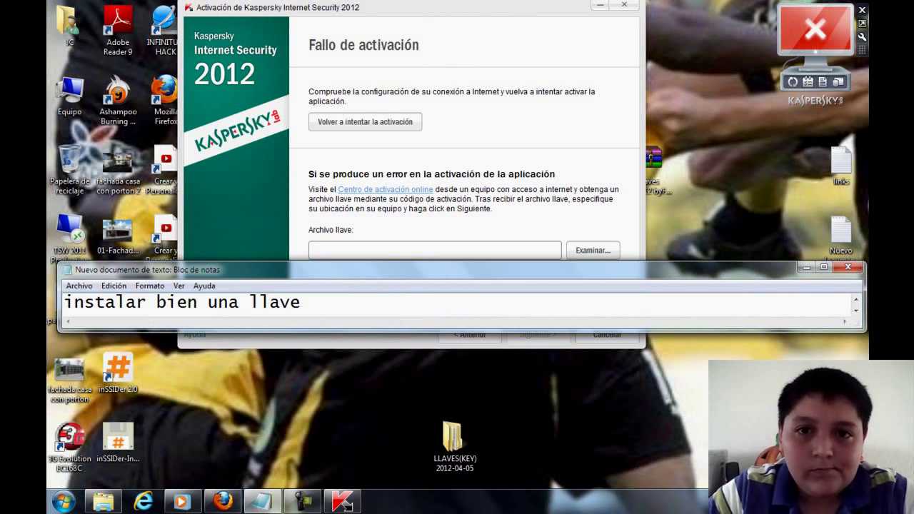
- Open Kaspersky's Examinar... key-file picker and set Buscar en to Escritorio
key(alt+Tab)
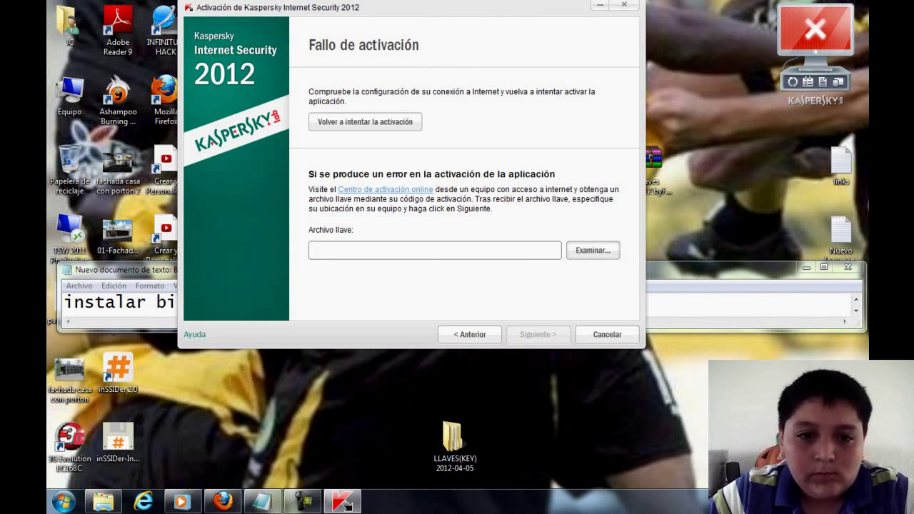
click(593, 250)
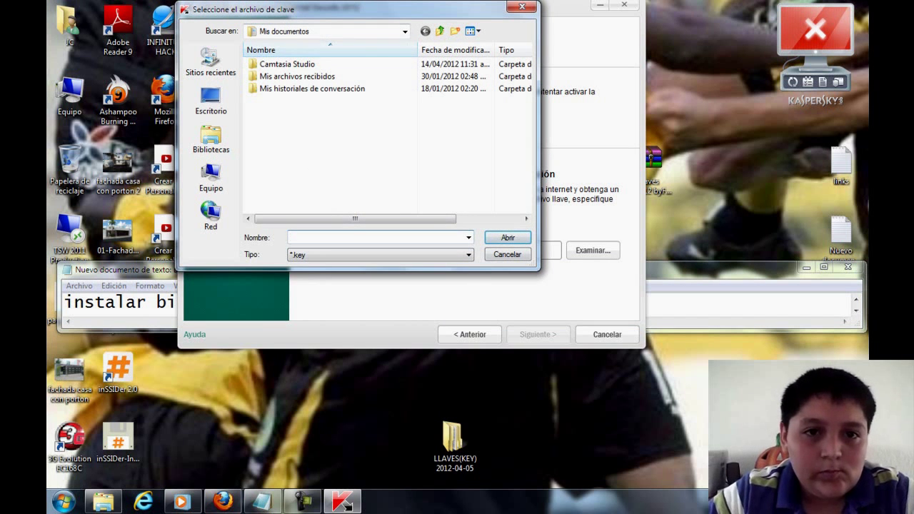
click(404, 31)
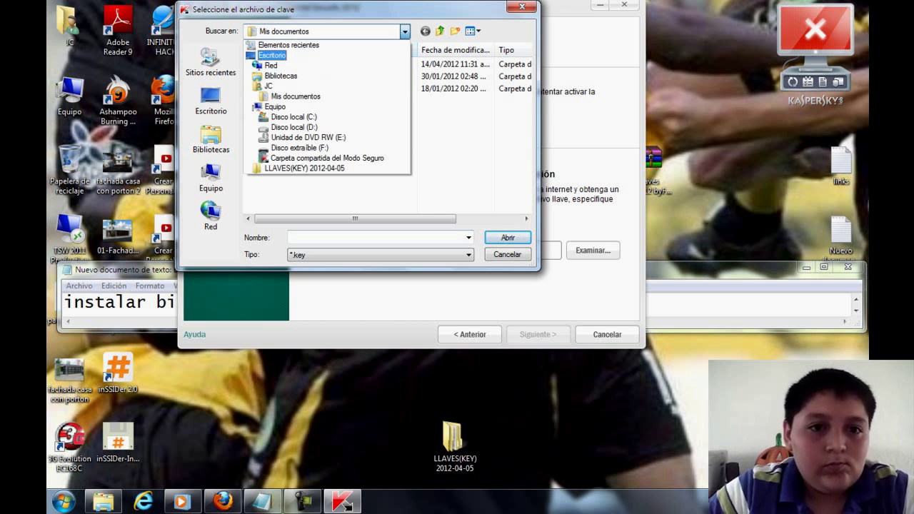
click(272, 55)
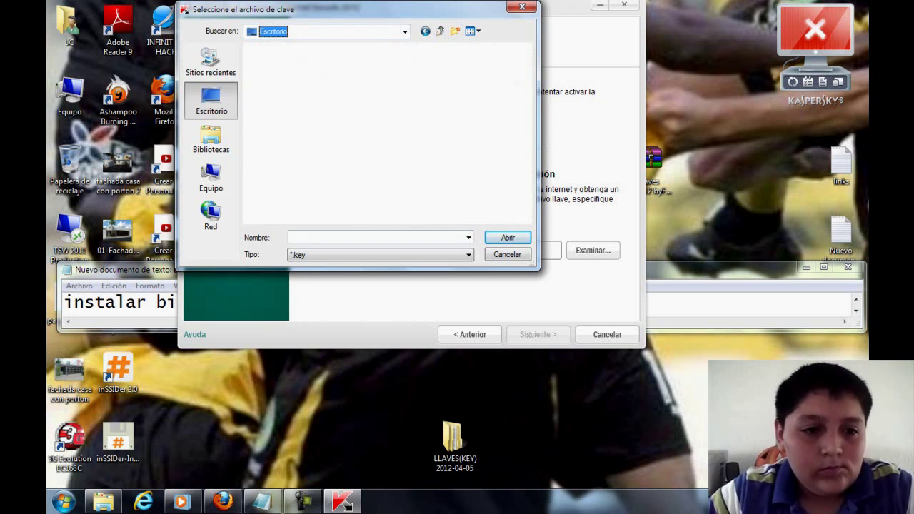
click(85, 300)
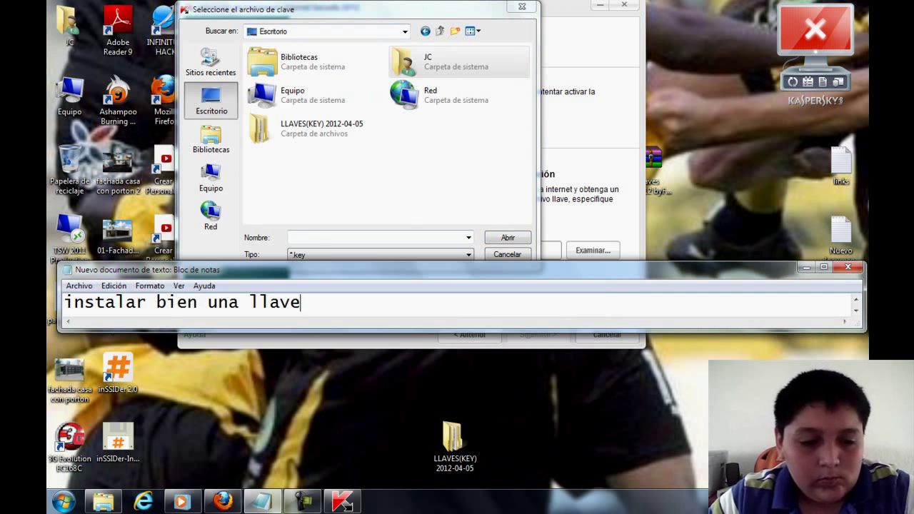
- Replace the note with 'buscan donde extrayeron la carpeta y escogen un a llave' and 'yo la extrai en mi escritorio'
key(ctrl+a)
key(BackSpace)
text(buscan )
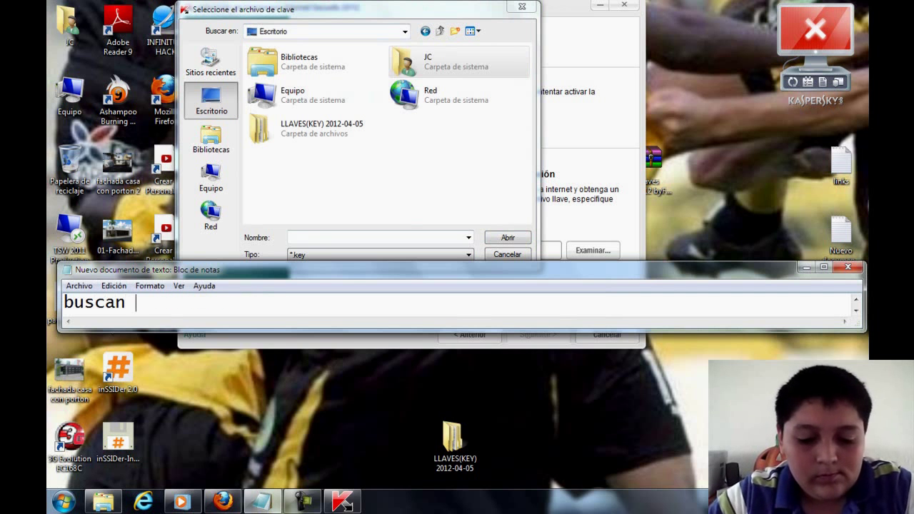
text(donde e)
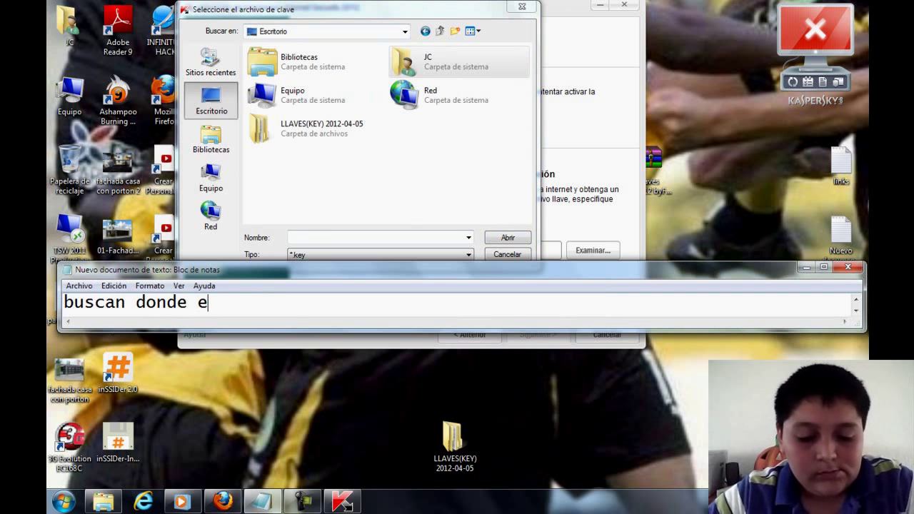
text(xtrayeron)
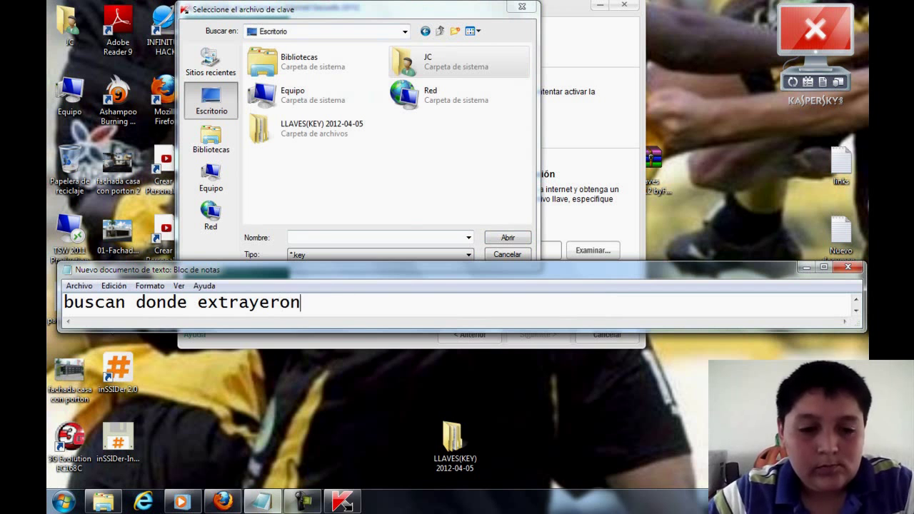
text( la carpeta )
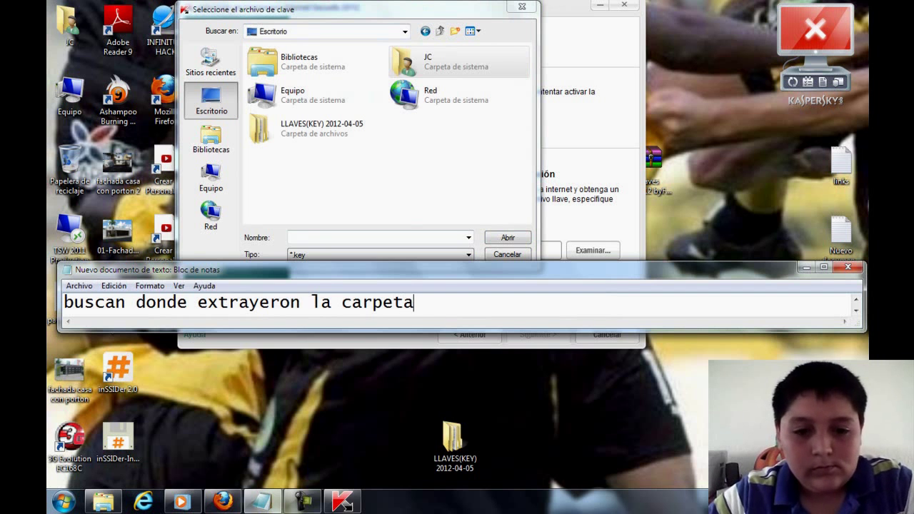
text(y )
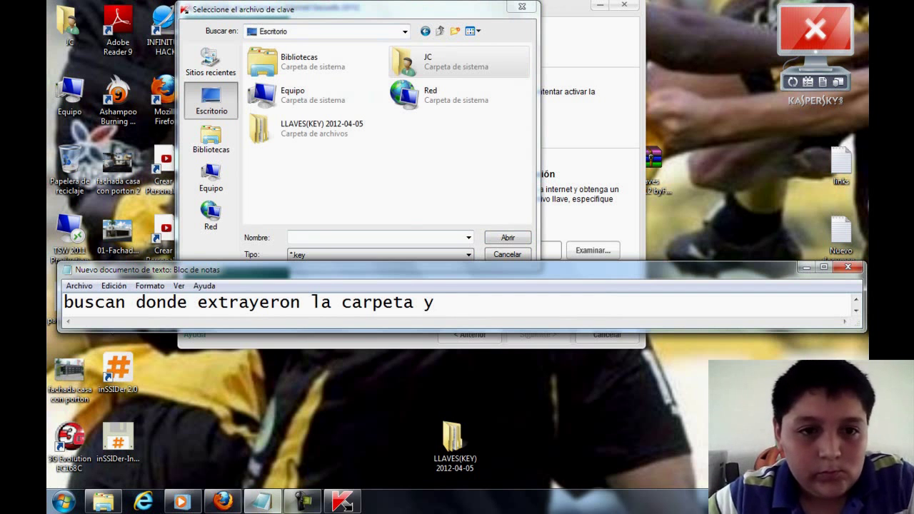
text(escogen )
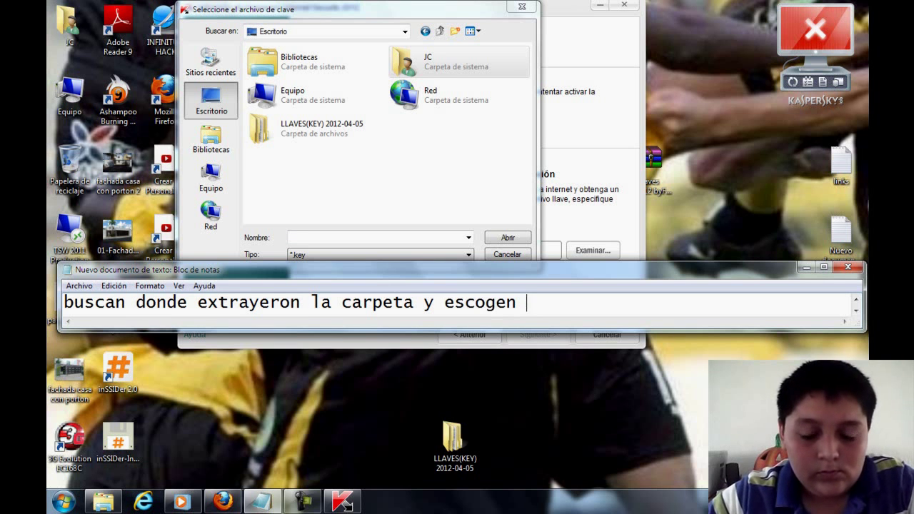
text(un )
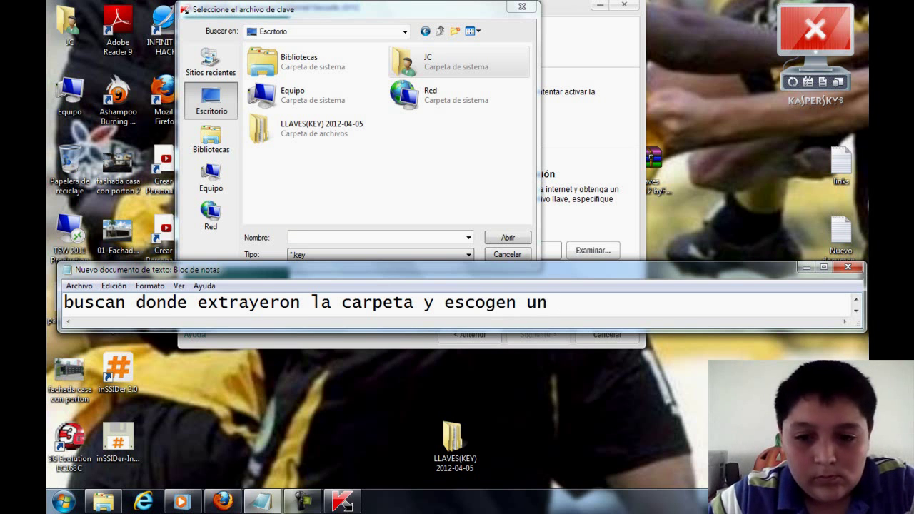
text(a llave)
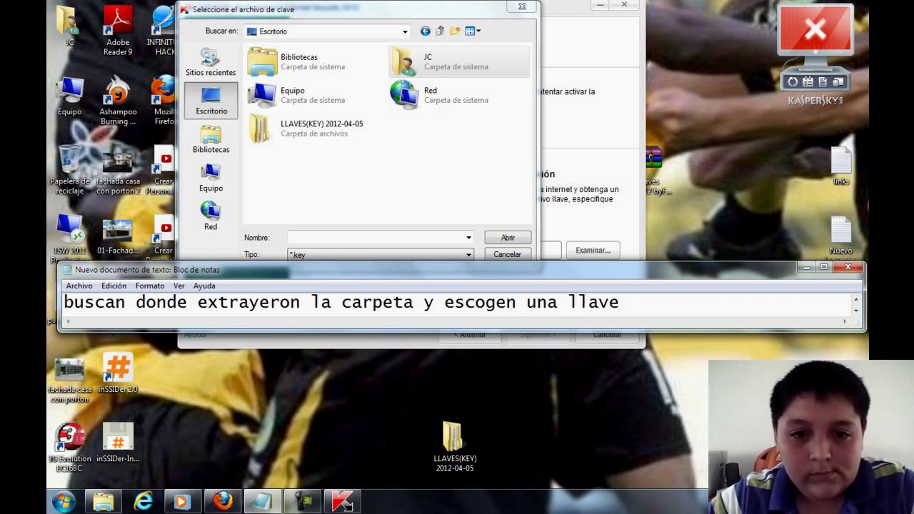
key(alt+Tab)
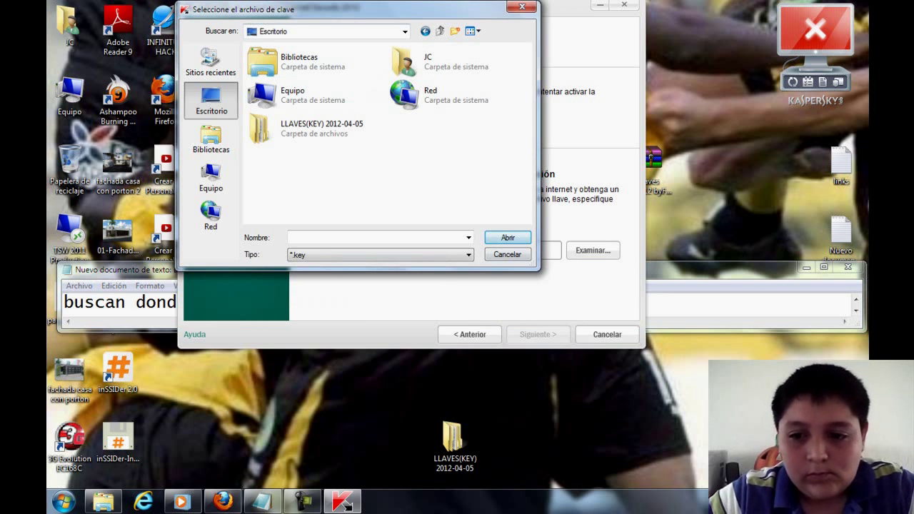
key(alt+Tab)
text(yo)
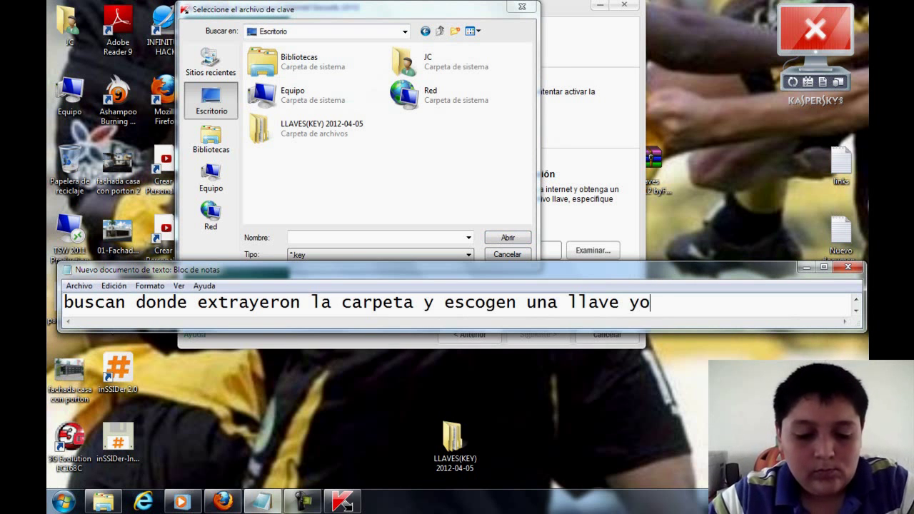
text( la extrai en)
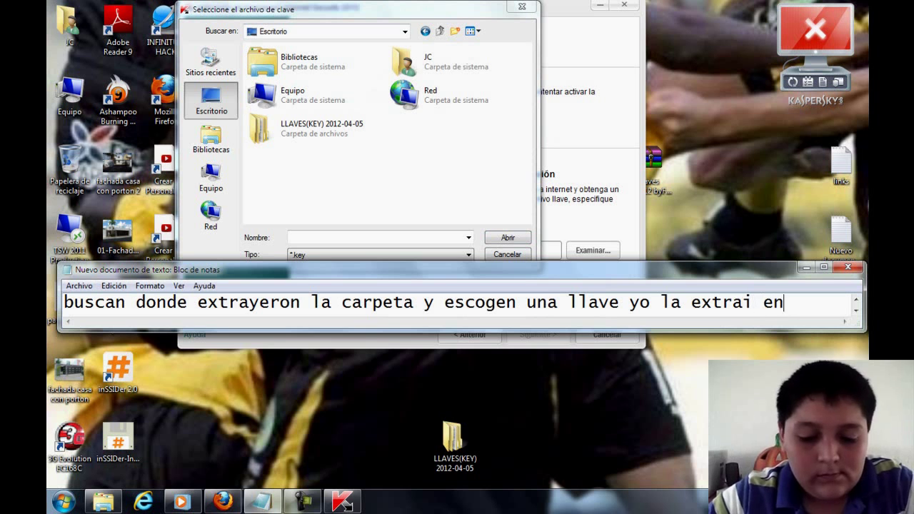
text( mi escritorio)
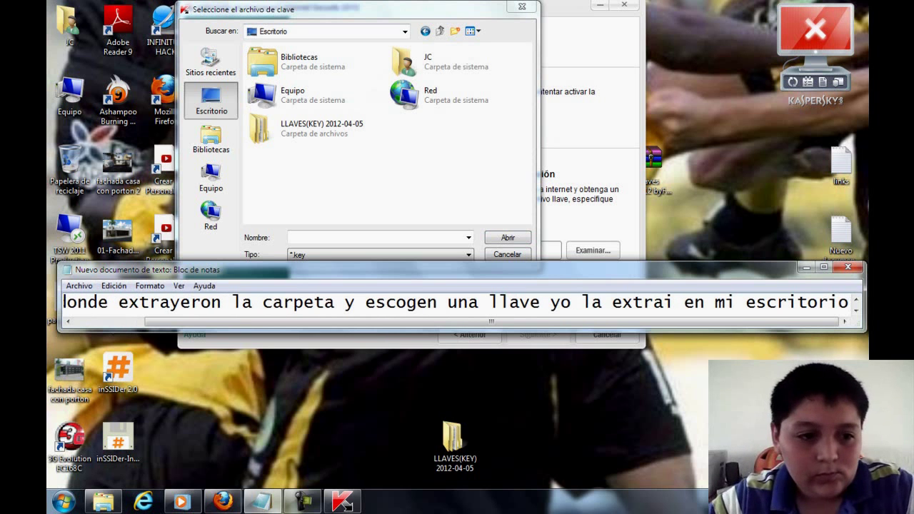
click(68, 321)
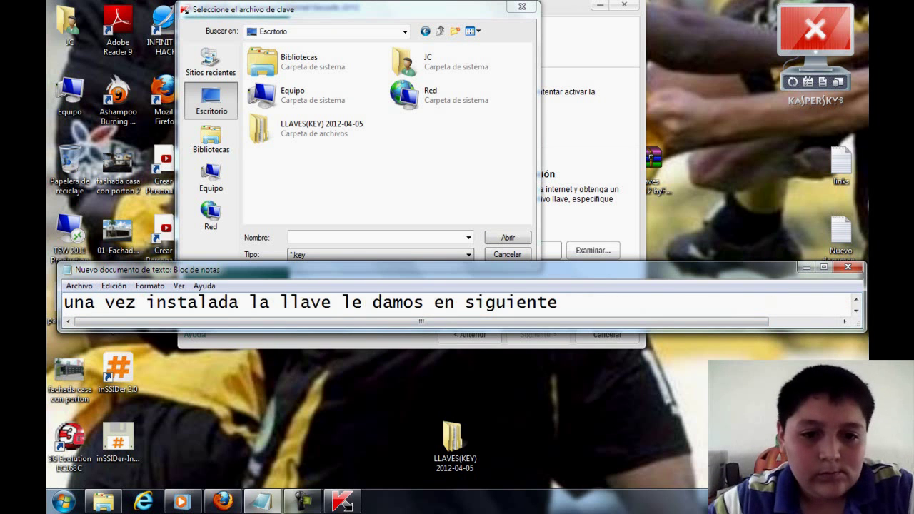
- Choose KIS12_2013-03-27_x3_15F8EAD6.key from LLAVES(KEY) > Рабочие > Kaspersky Internet Security 2012
key(alt+Tab)
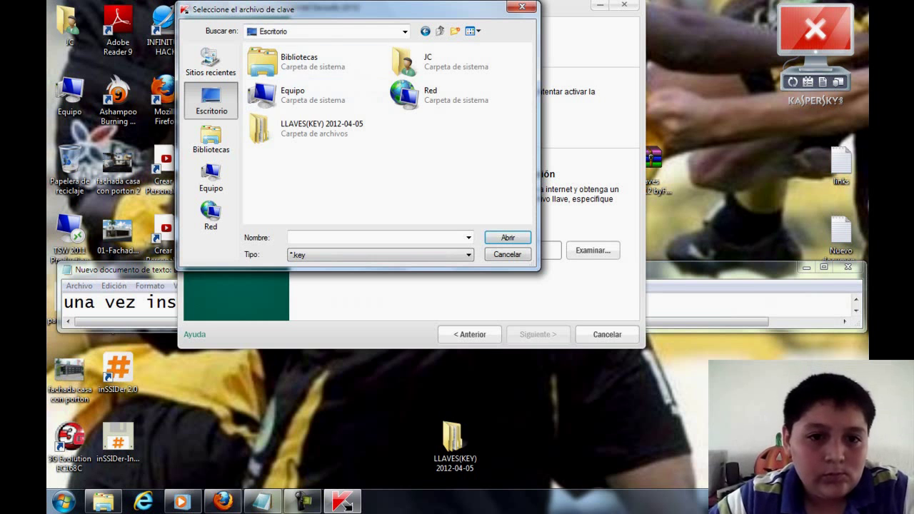
double_click(321, 129)
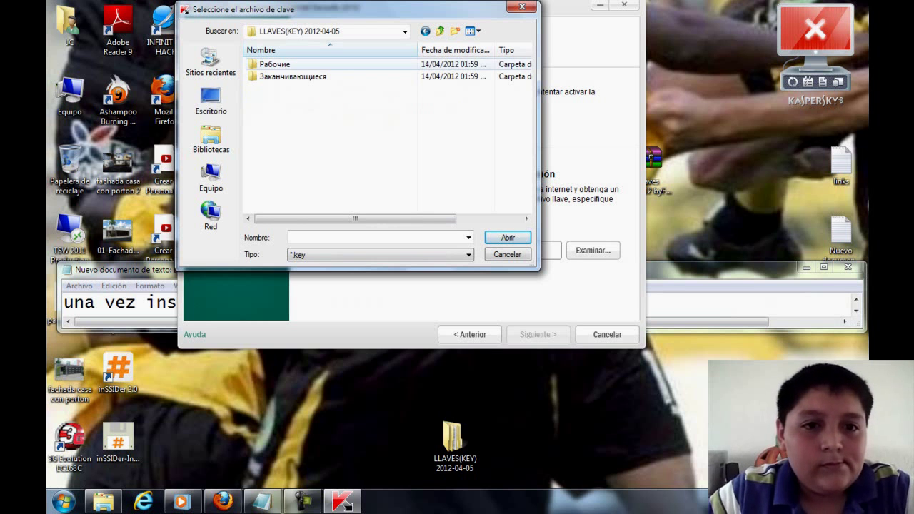
double_click(500, 64)
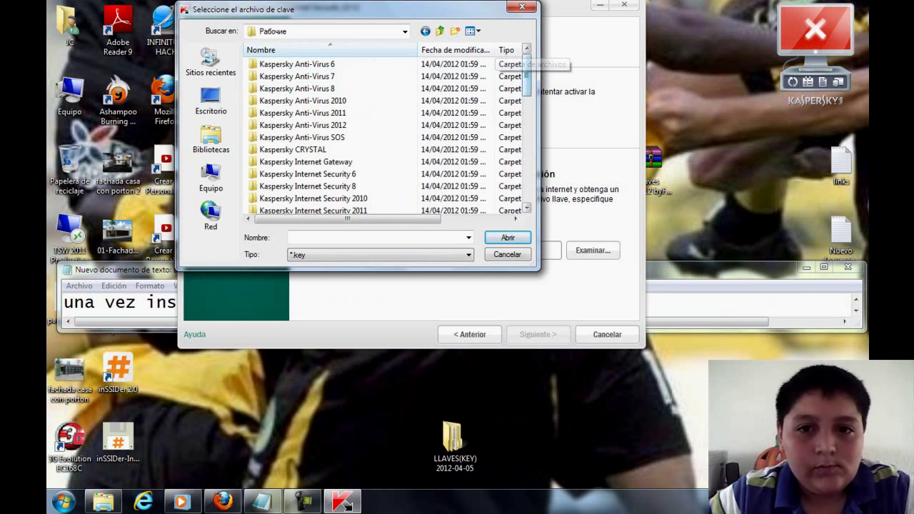
scroll(385, 136, down, 3)
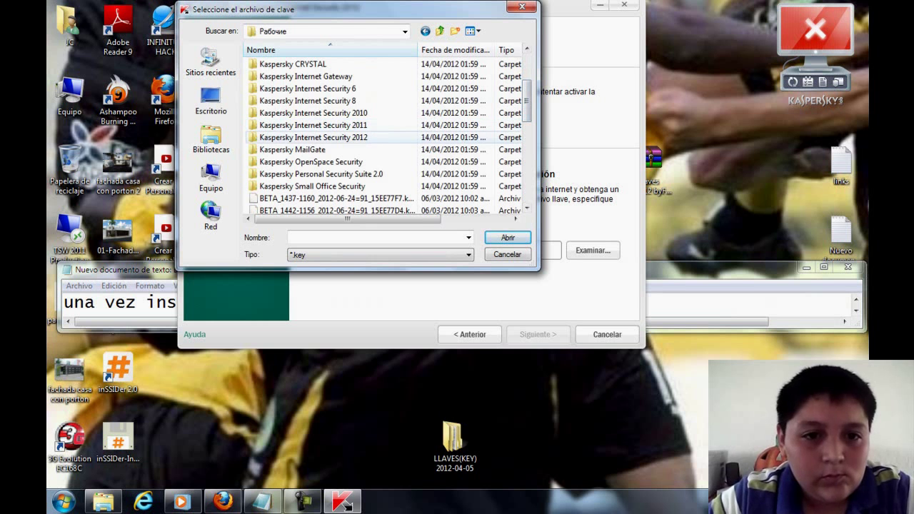
double_click(349, 138)
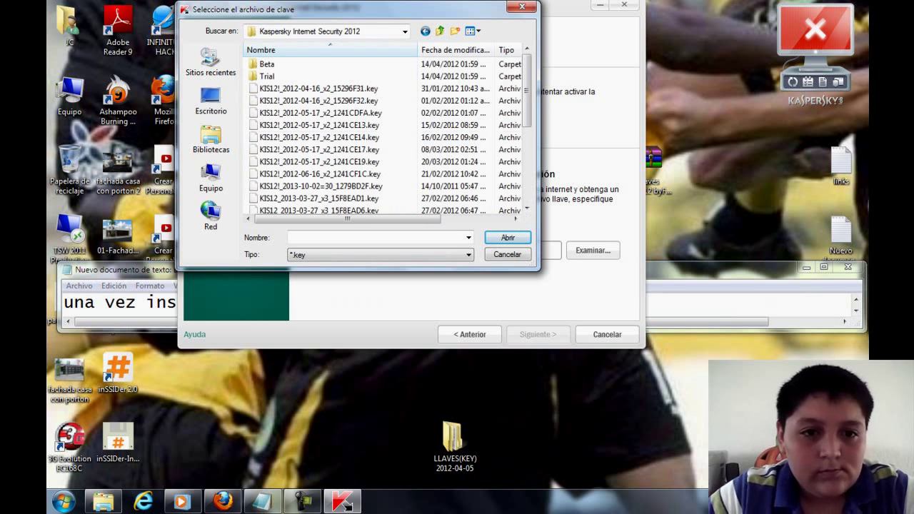
scroll(385, 136, down, 1)
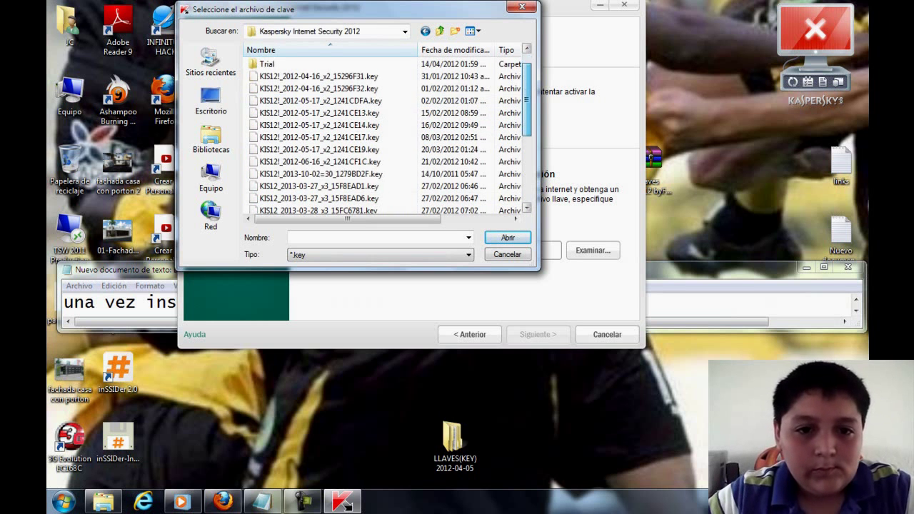
scroll(385, 136, down, 1)
click(319, 174)
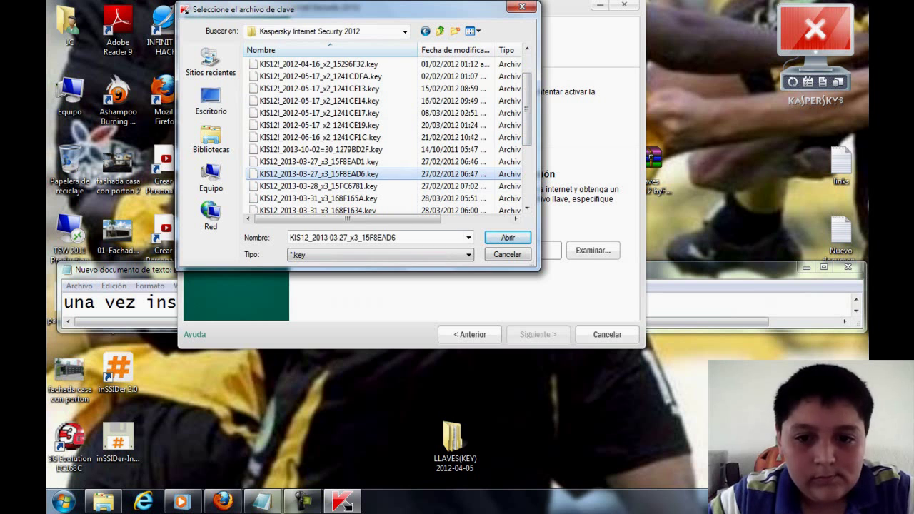
key(Return)
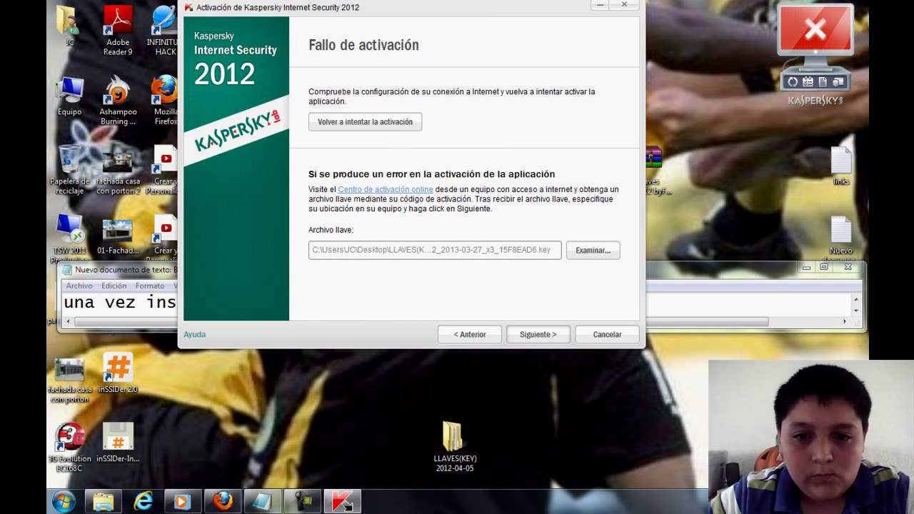
- Activate with the key file and review the 365-day, 3-computer licence details
key(Return)
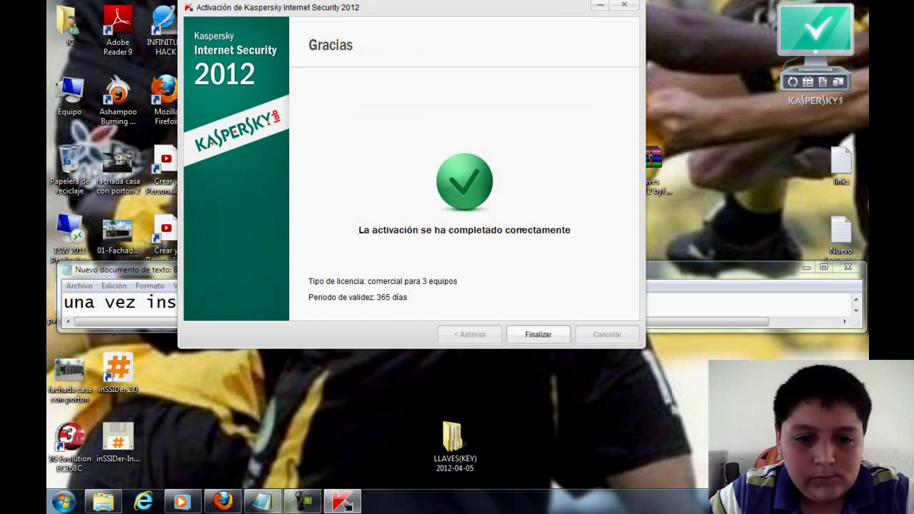
key(alt+Tab)
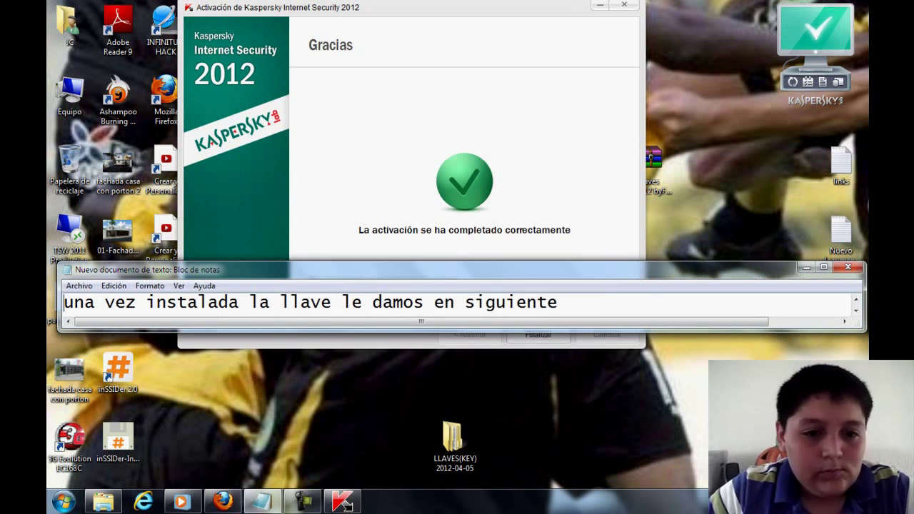
click(558, 303)
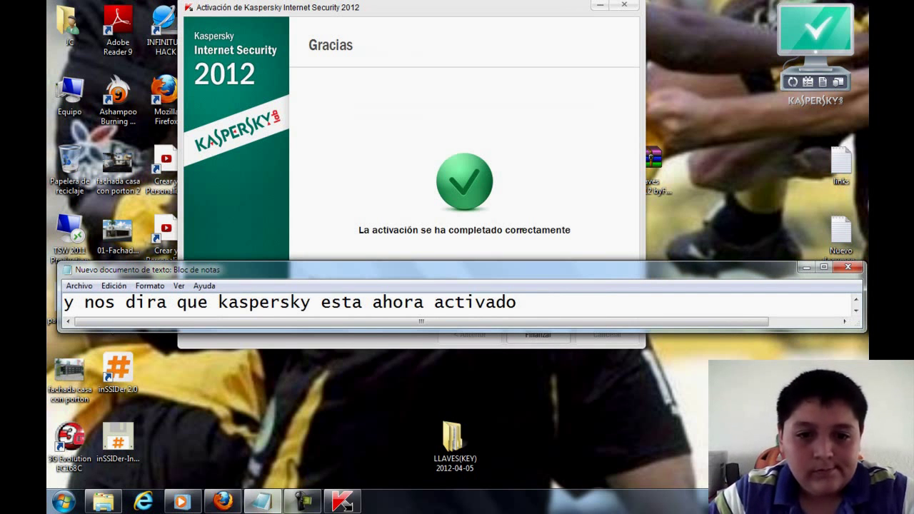
key(alt+Tab)
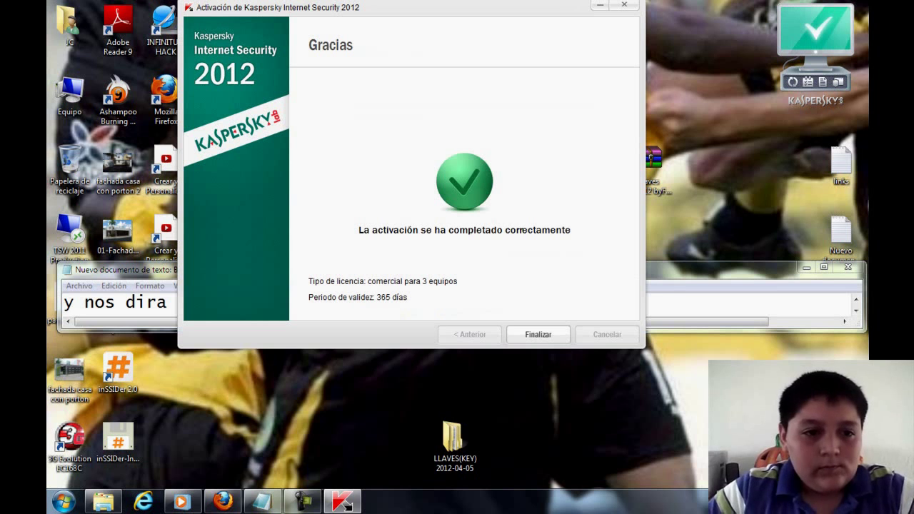
key(alt+Tab)
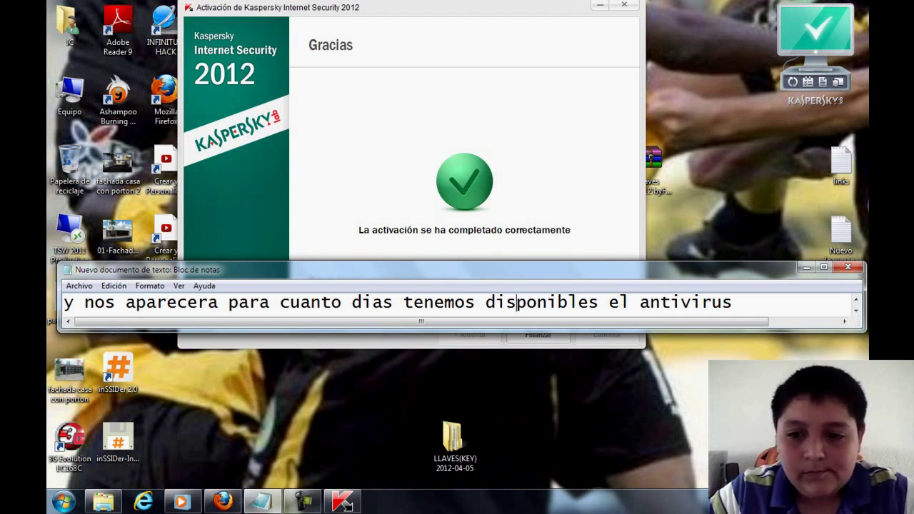
key(alt+Tab)
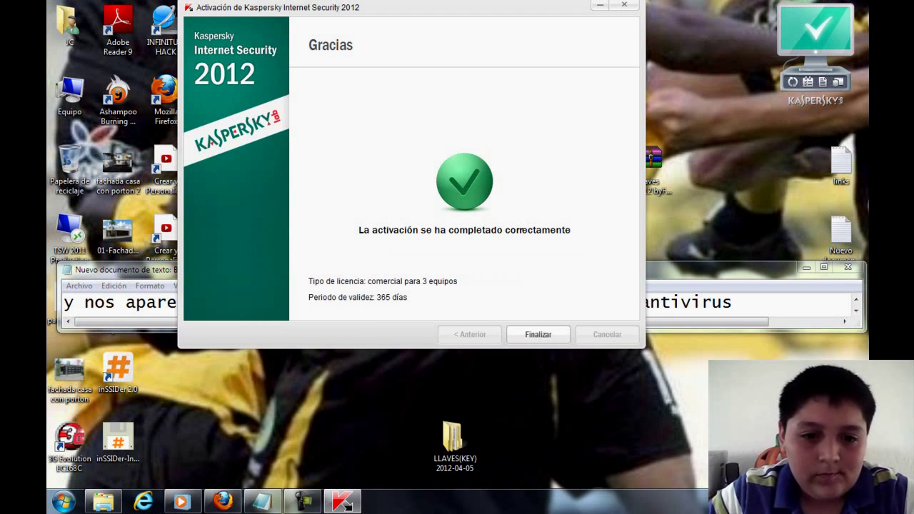
key(alt+Tab)
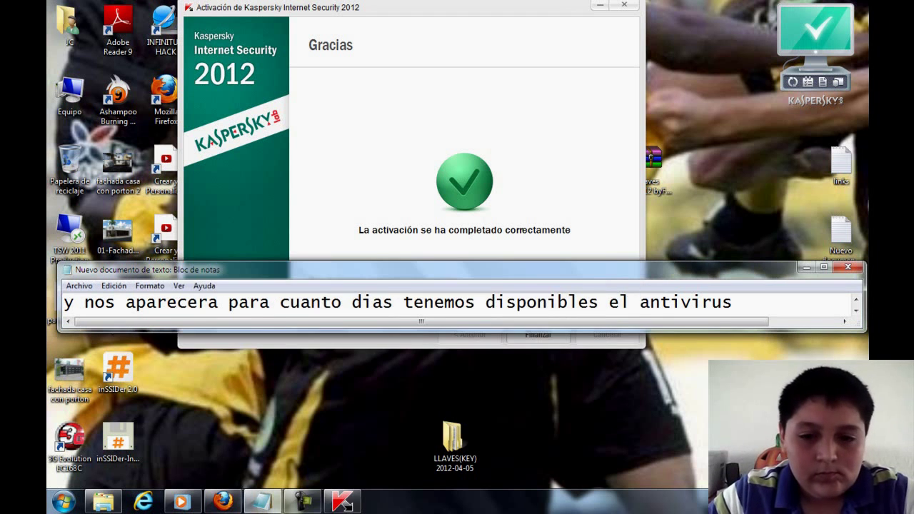
click(732, 303)
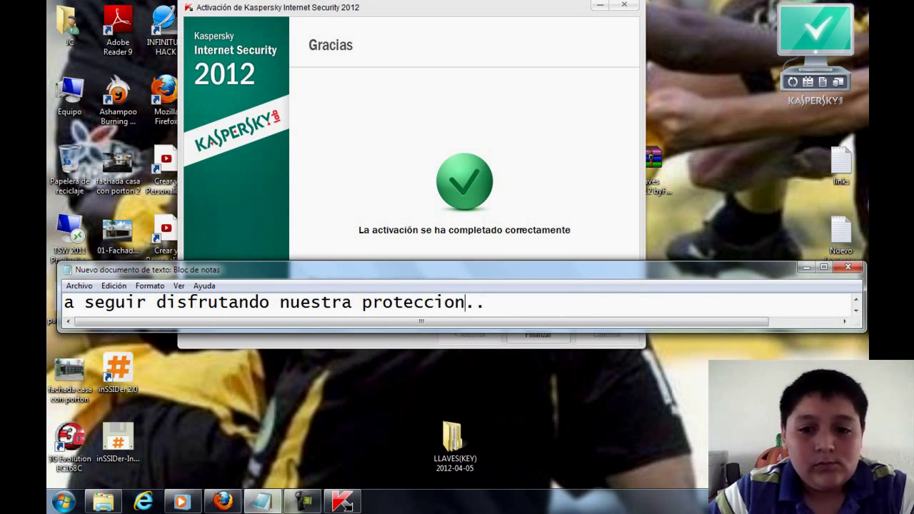
- Finish activation, confirm 'El equipo está protegido', and close the main Kaspersky window
key(alt+Tab)
key(Return)
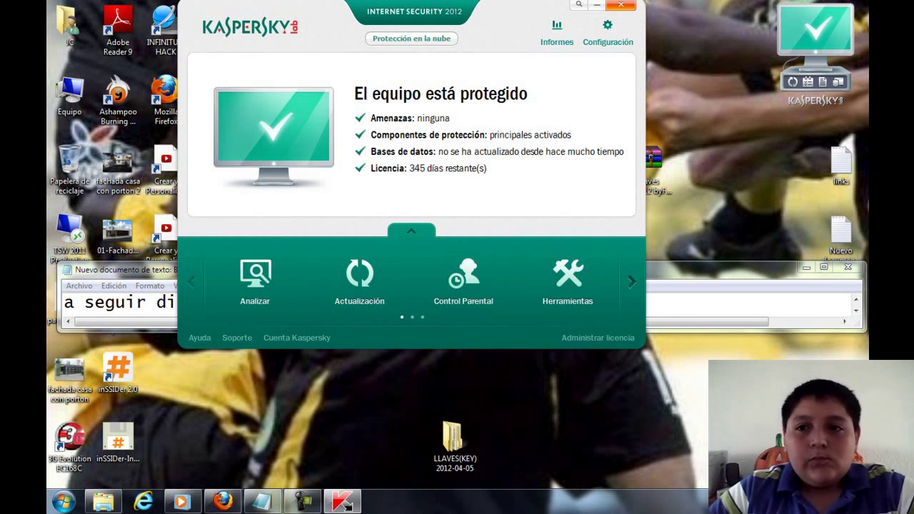
click(620, 4)
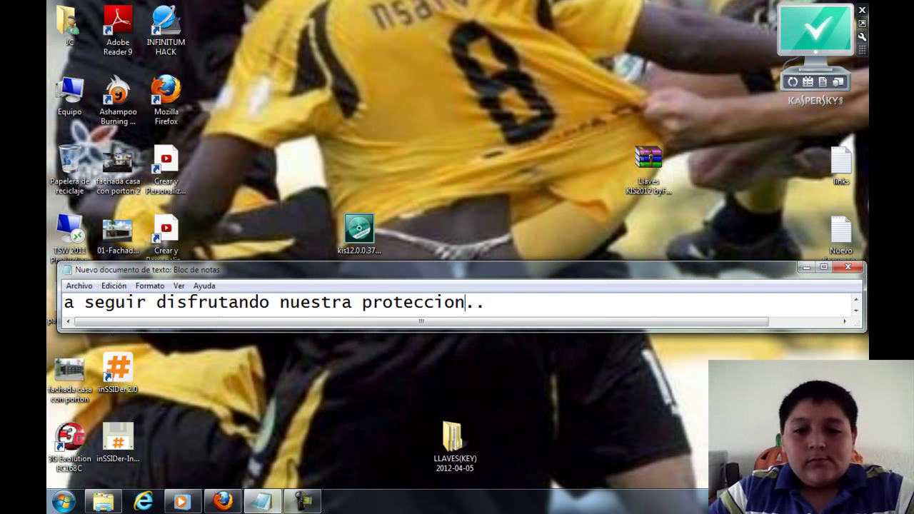
- Show the closing narration lines, briefly drawing a red arrow toward the comments
key(Up)
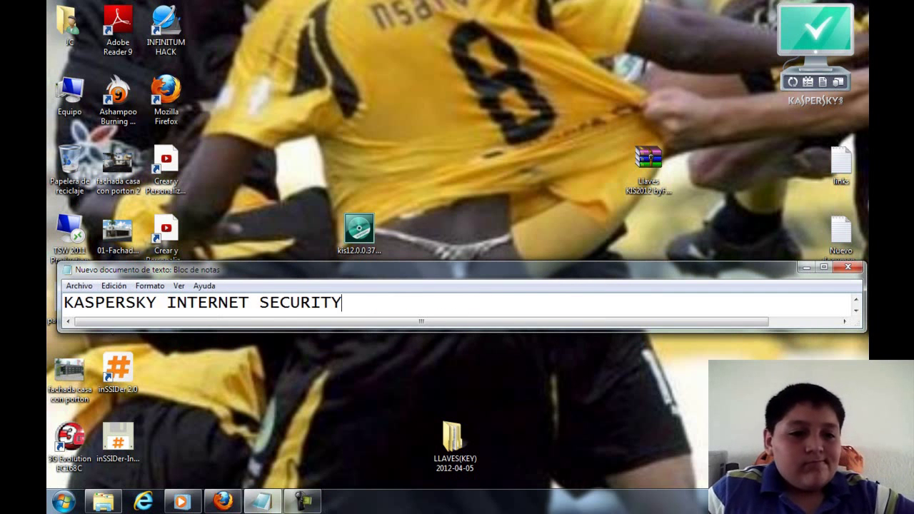
key(Up)
key(Up)
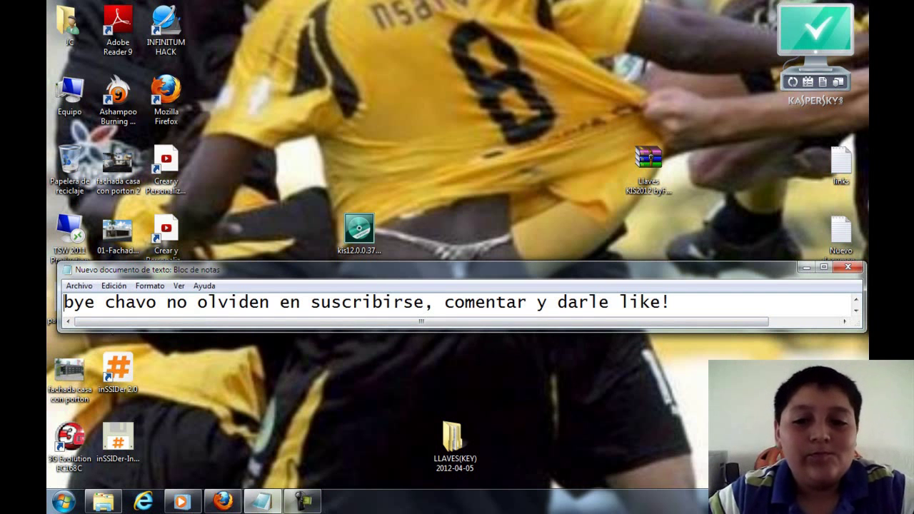
key(Up)
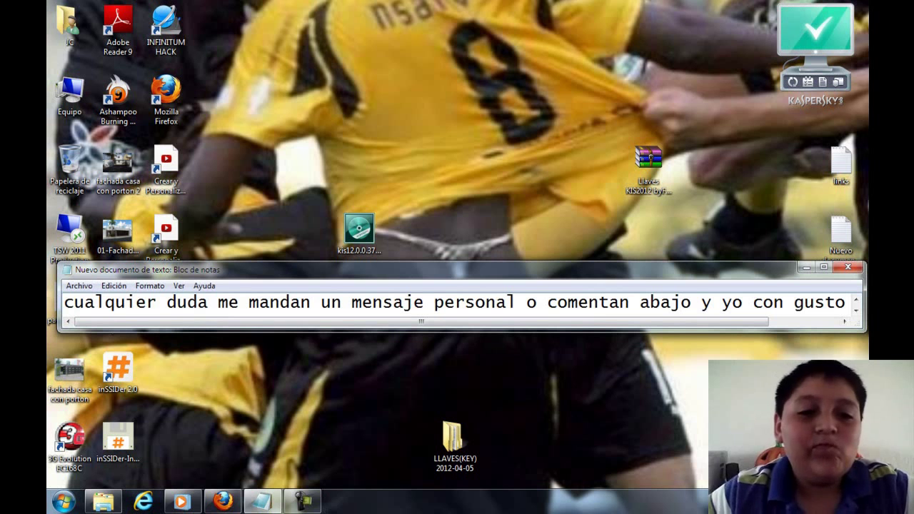
drag(399, 407, 401, 465)
drag(385, 443, 401, 465)
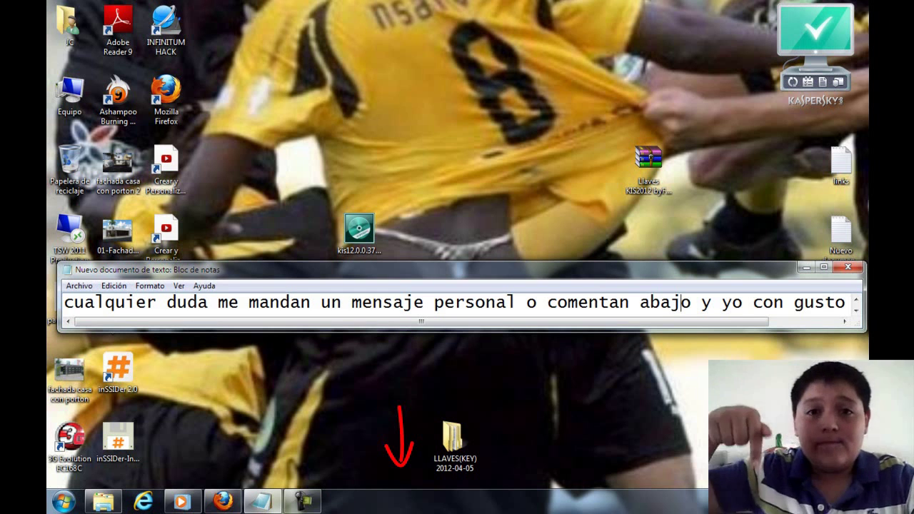
key(Down)
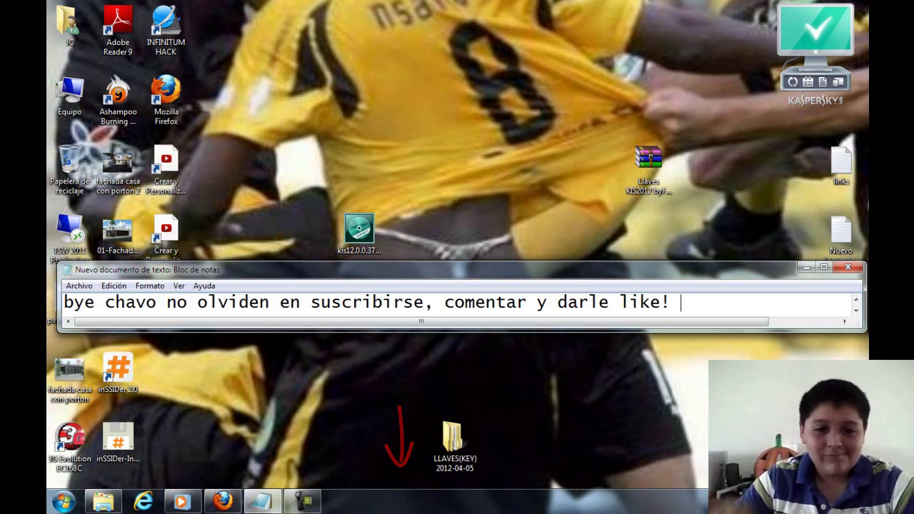
key(Escape)
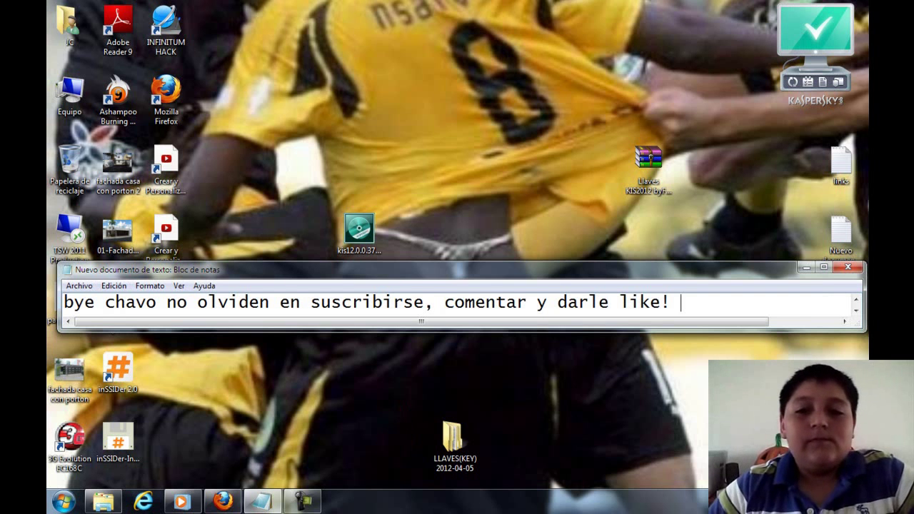
key(Up)
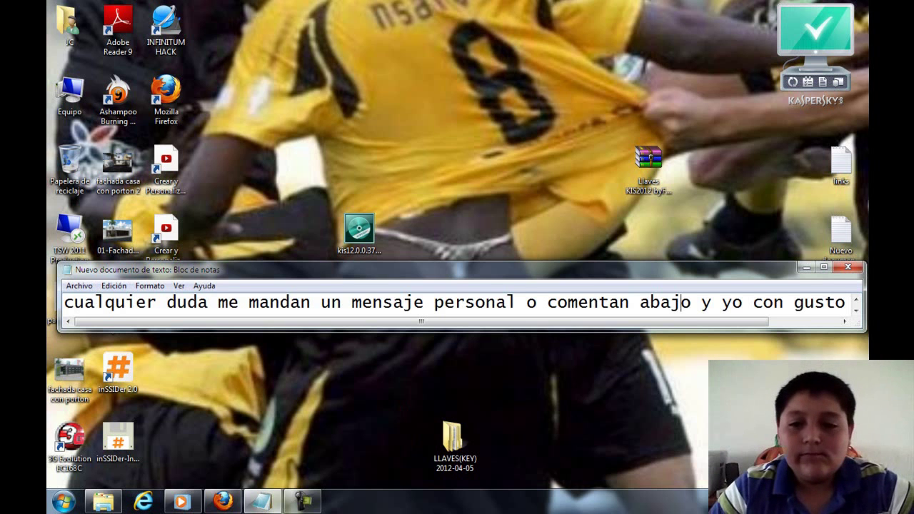
- Advance past the farewell line and close Notepad to reach the save prompt
key(Down)
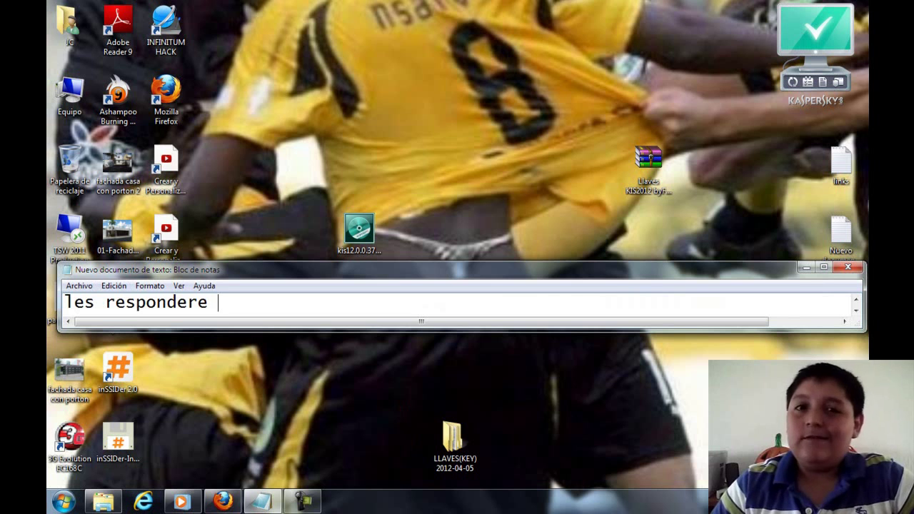
key(Down)
key(Down)
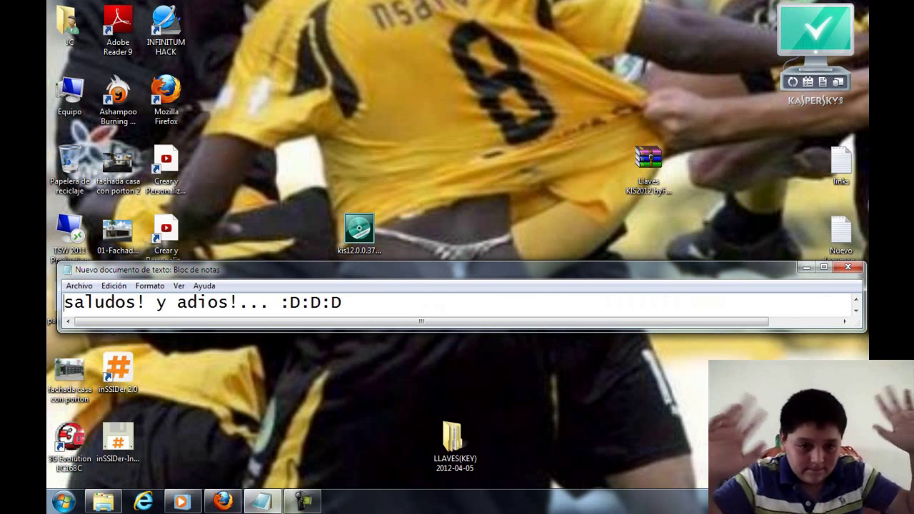
key(Down)
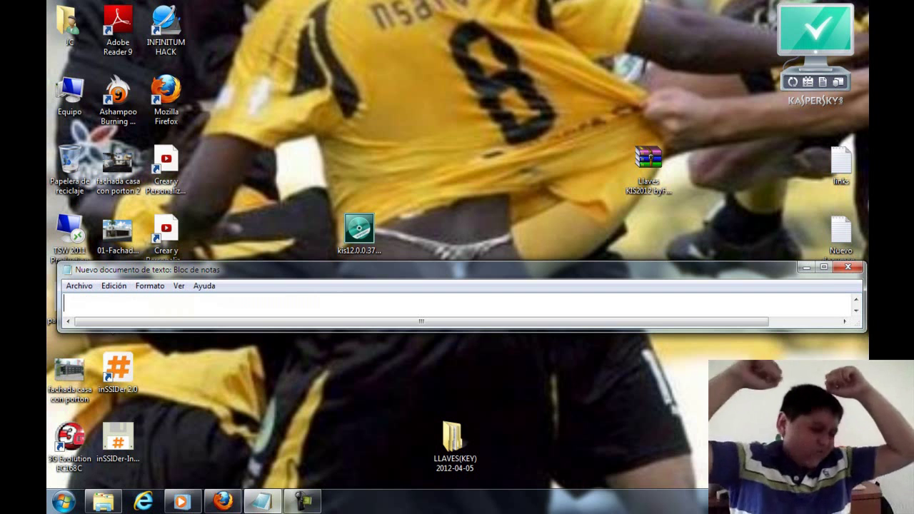
click(847, 267)
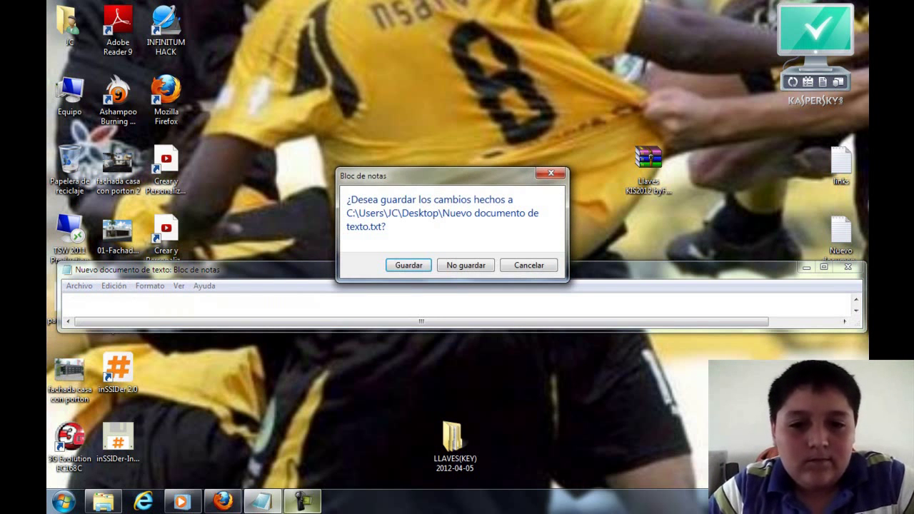